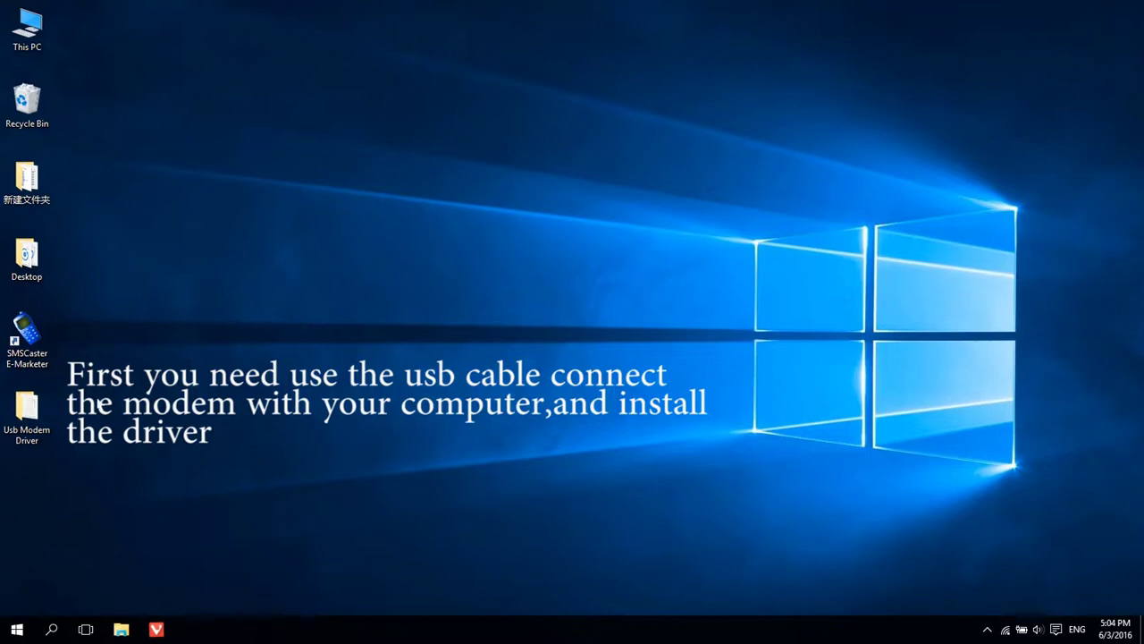
Launch SMSCaster E-Marketer from its desktop shortcut
double_click(36, 342)
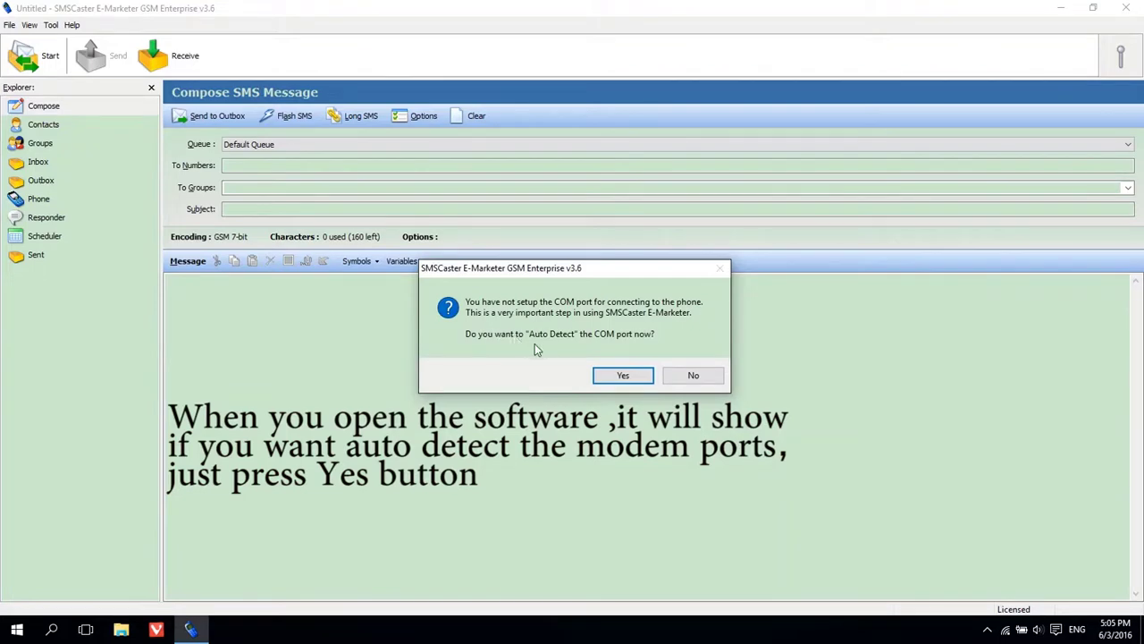
Accept COM port auto-detection and close the list of detected Quectel_M35 modems on COM4–COM11
left_click(623, 375)
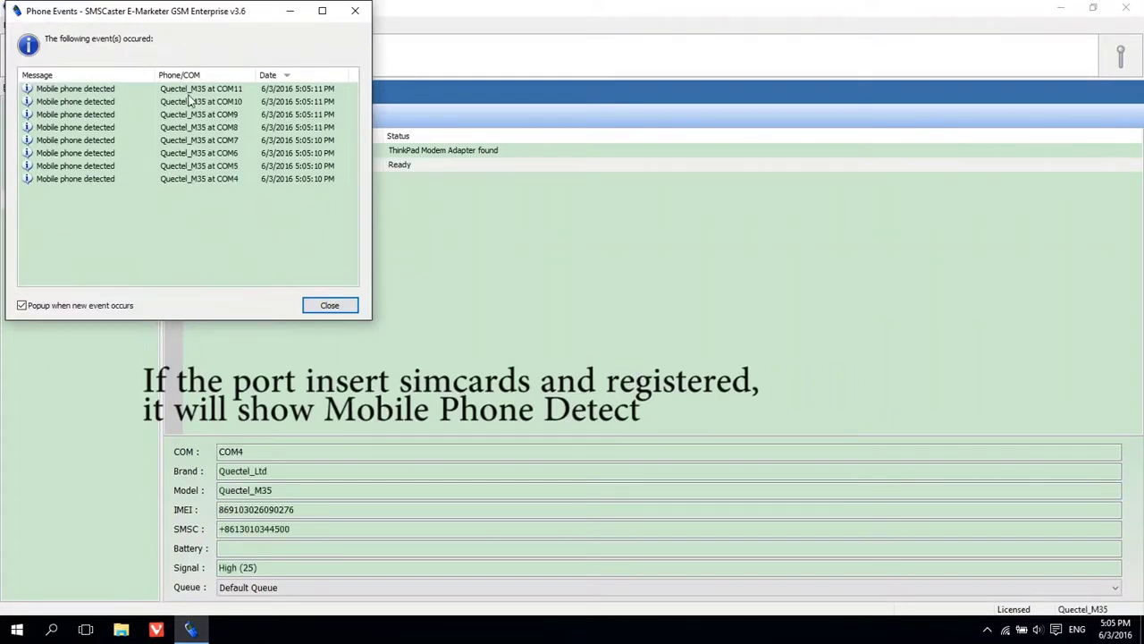
left_click(325, 305)
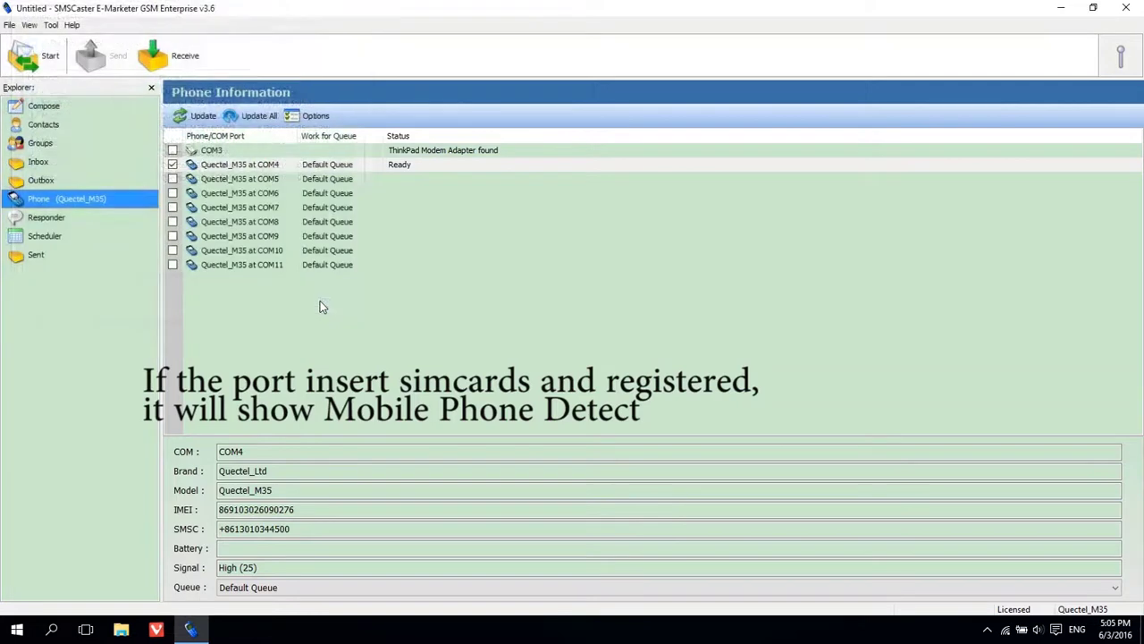
Enable all eight modem ports COM4 through COM11 and start a new SMS message
left_click(173, 165)
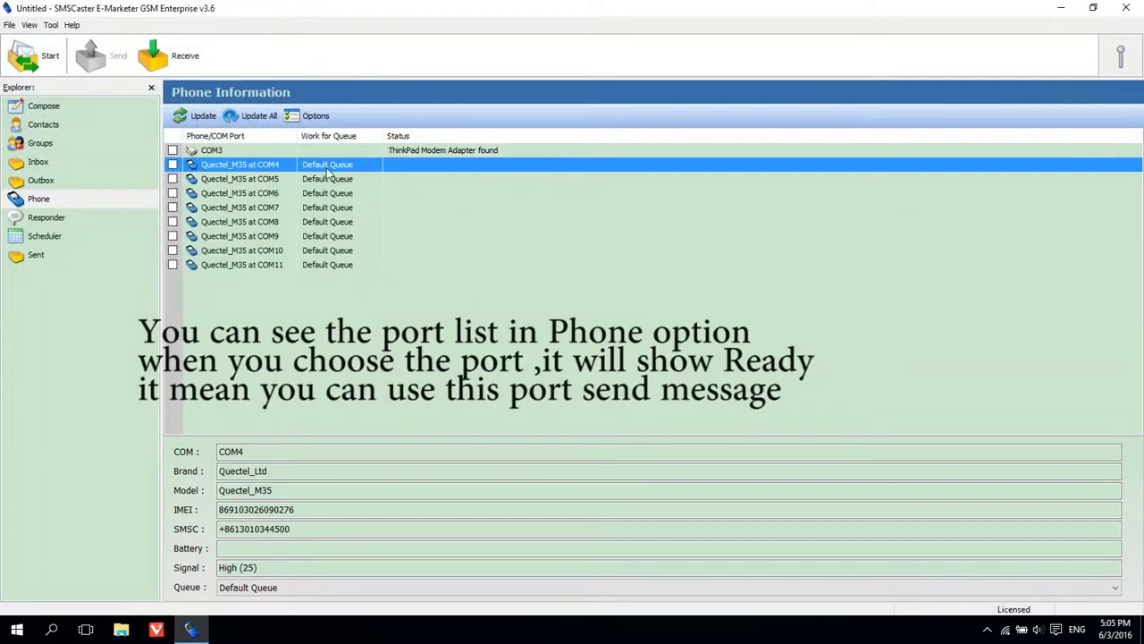
left_click(172, 165)
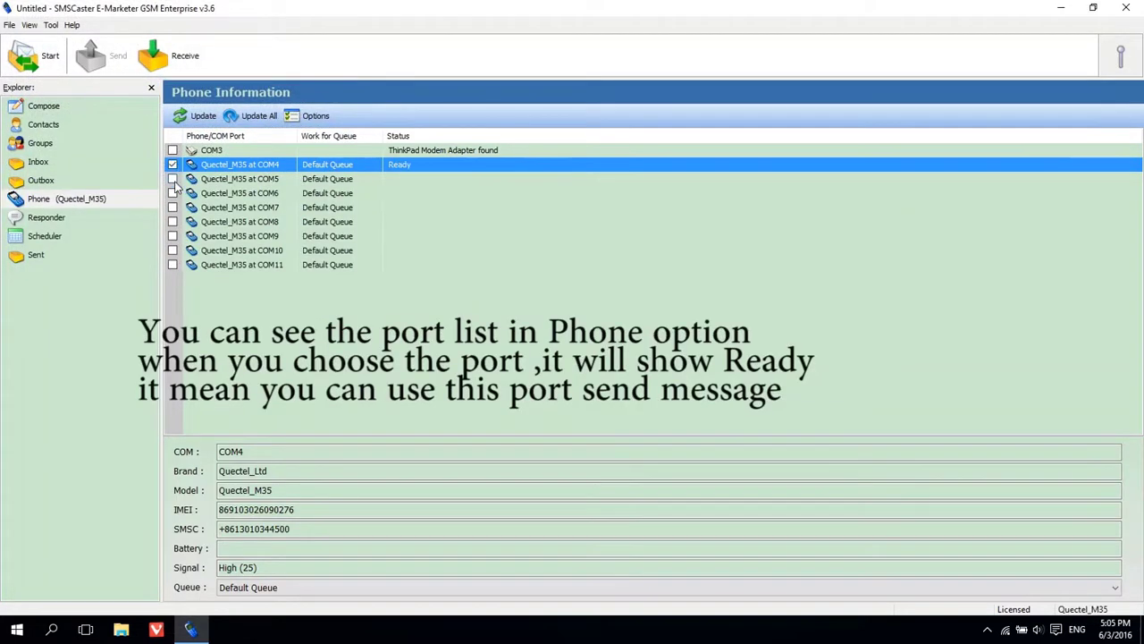
left_click(173, 179)
left_click(173, 193)
left_click(172, 207)
left_click(173, 222)
left_click(173, 236)
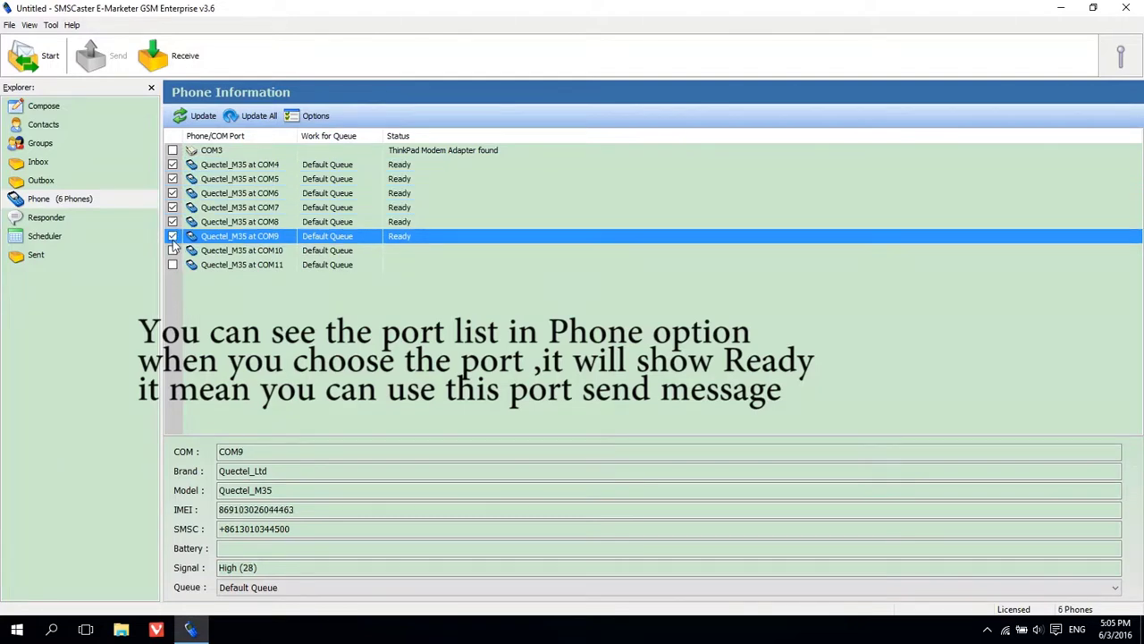
left_click(173, 251)
left_click(173, 264)
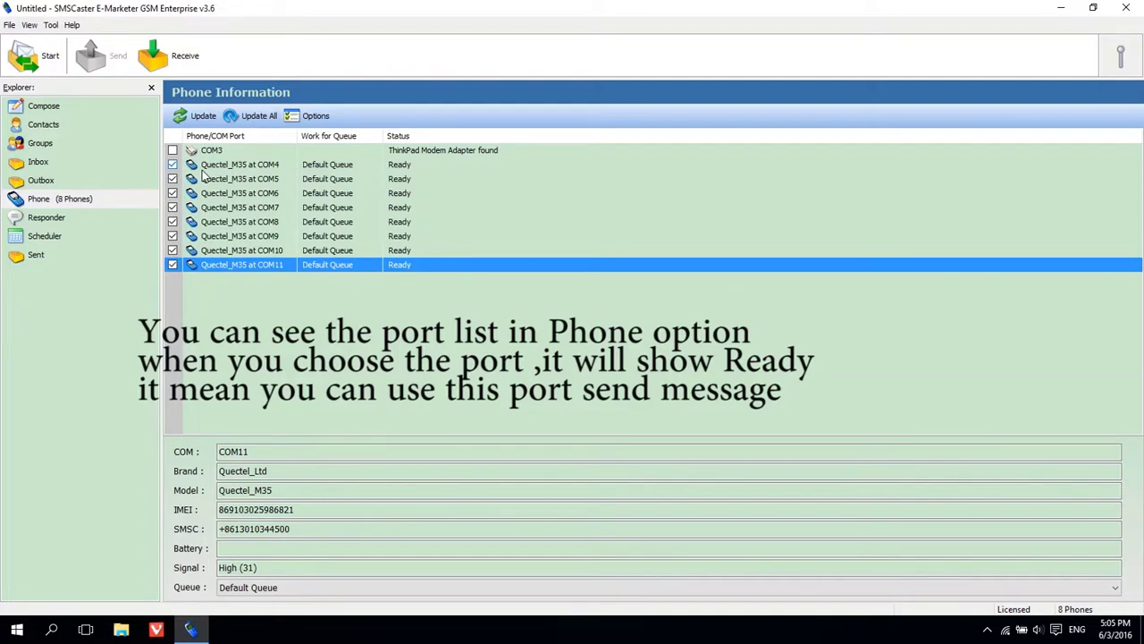
left_click(45, 107)
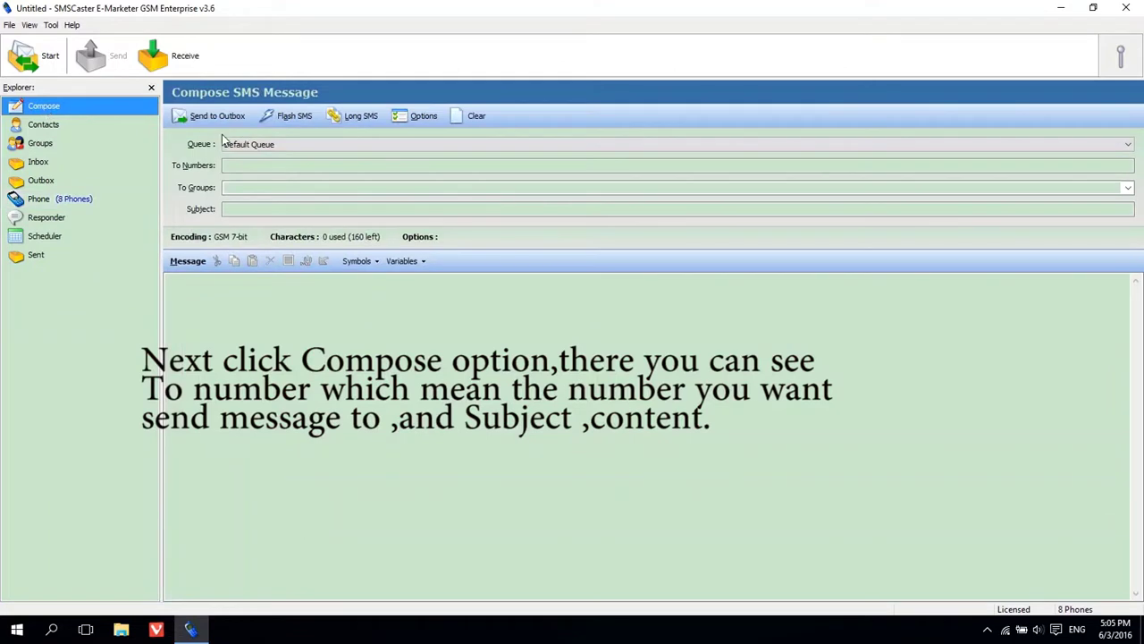
Address the draft to two numbers with subject 'hello' and text 'how are you ?', then minimize SMSCaster
left_click(265, 163)
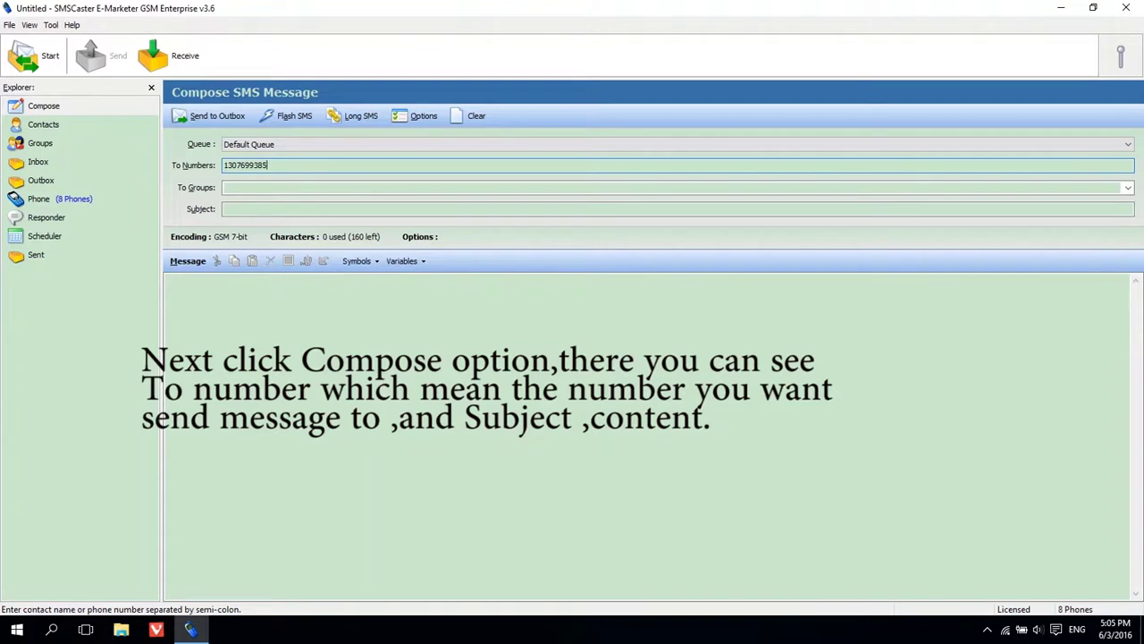
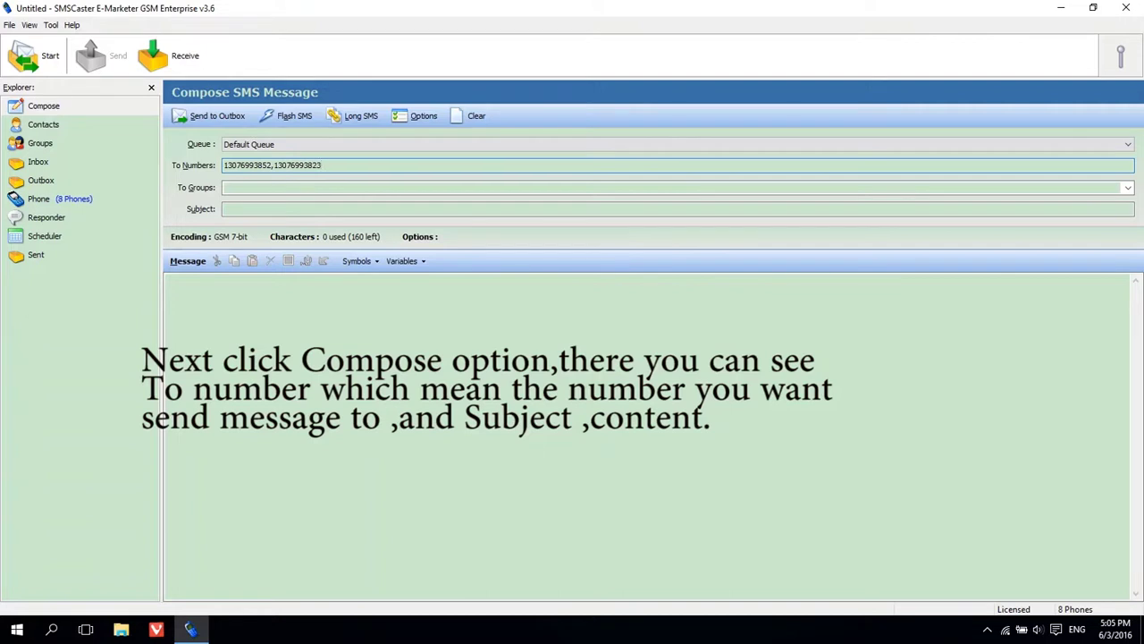
left_click(249, 209)
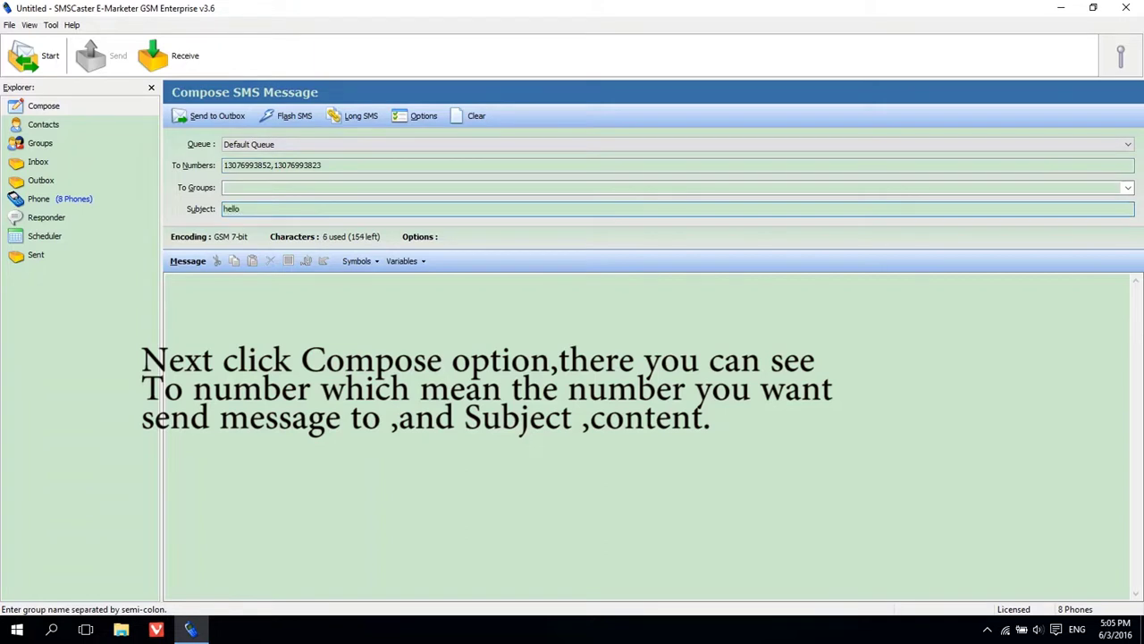
left_click(281, 291)
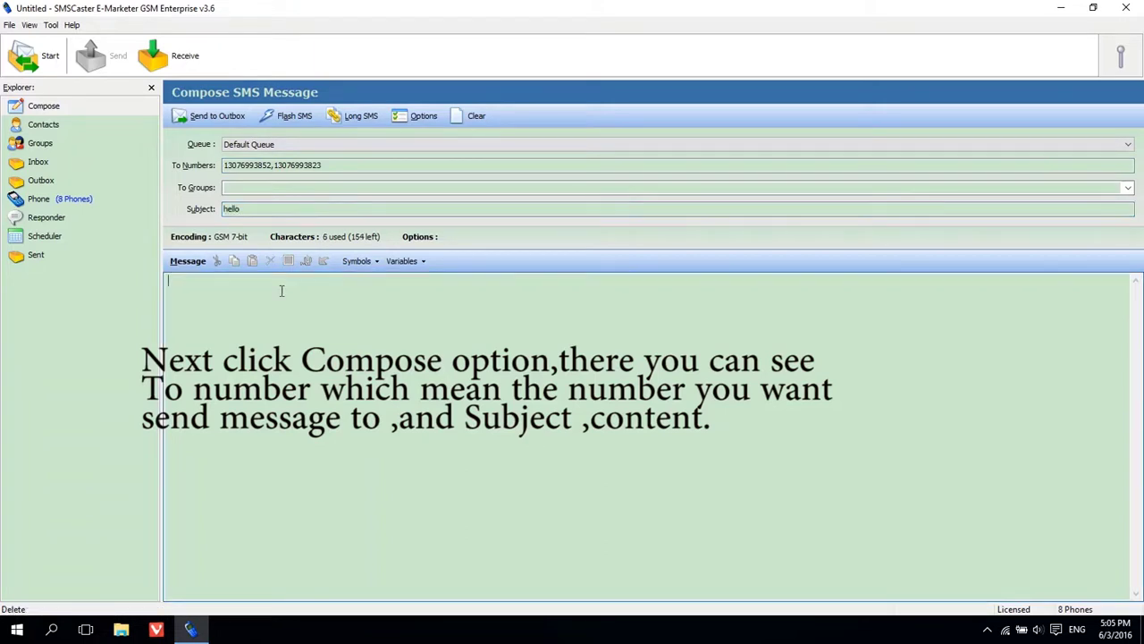
type("how ")
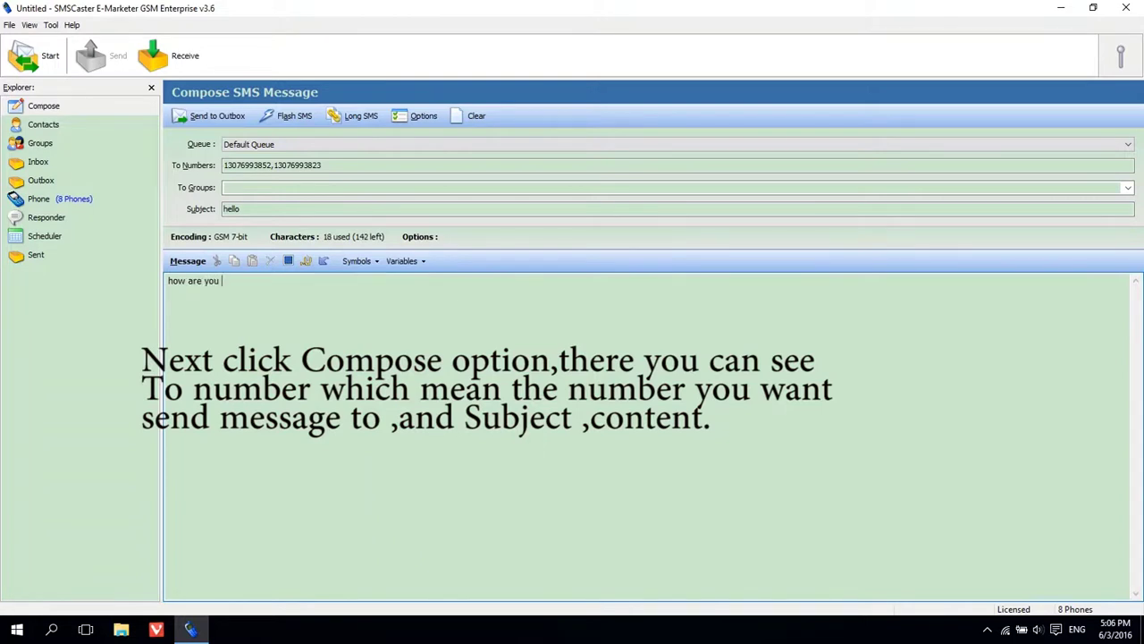
type("are you ?")
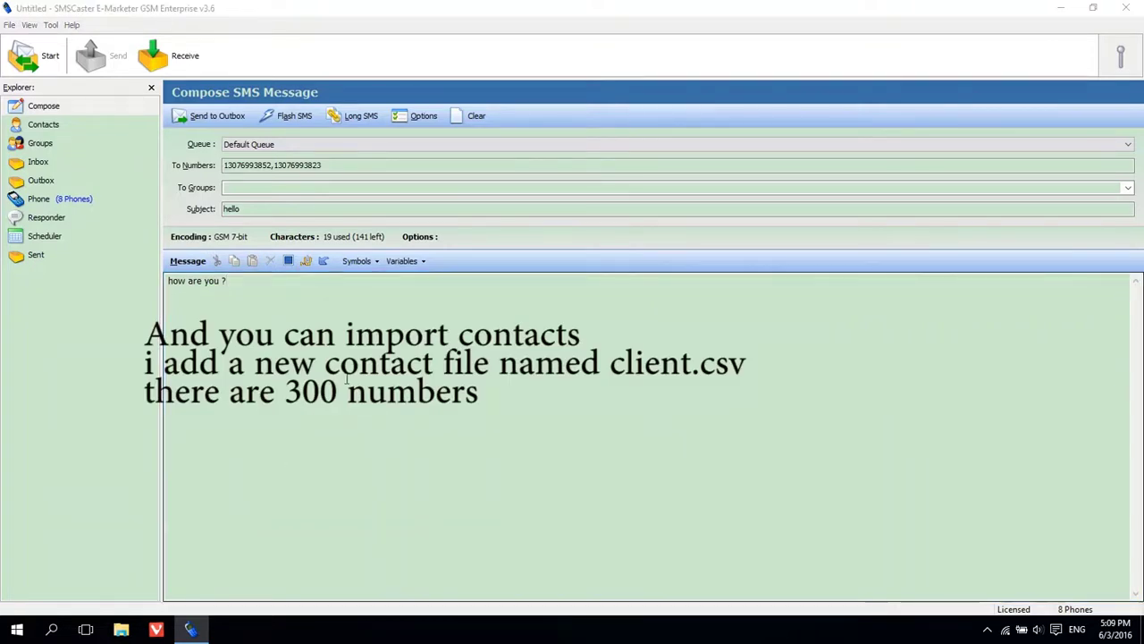
left_click(1060, 8)
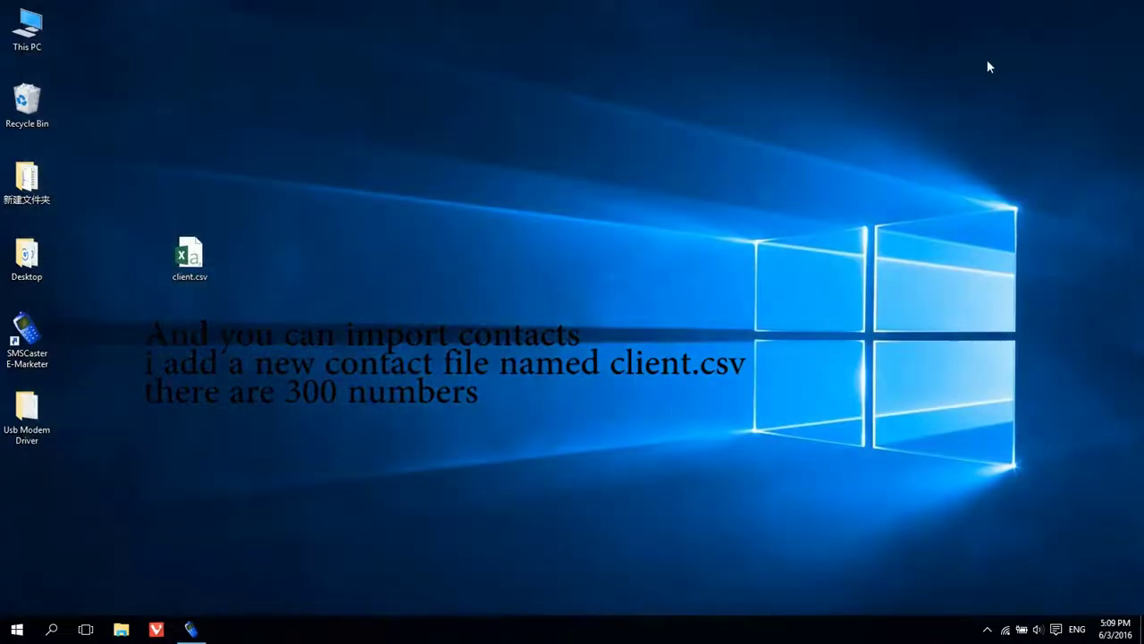
Open client.csv in Excel, widen column A and scroll down to the last number in A300
double_click(189, 260)
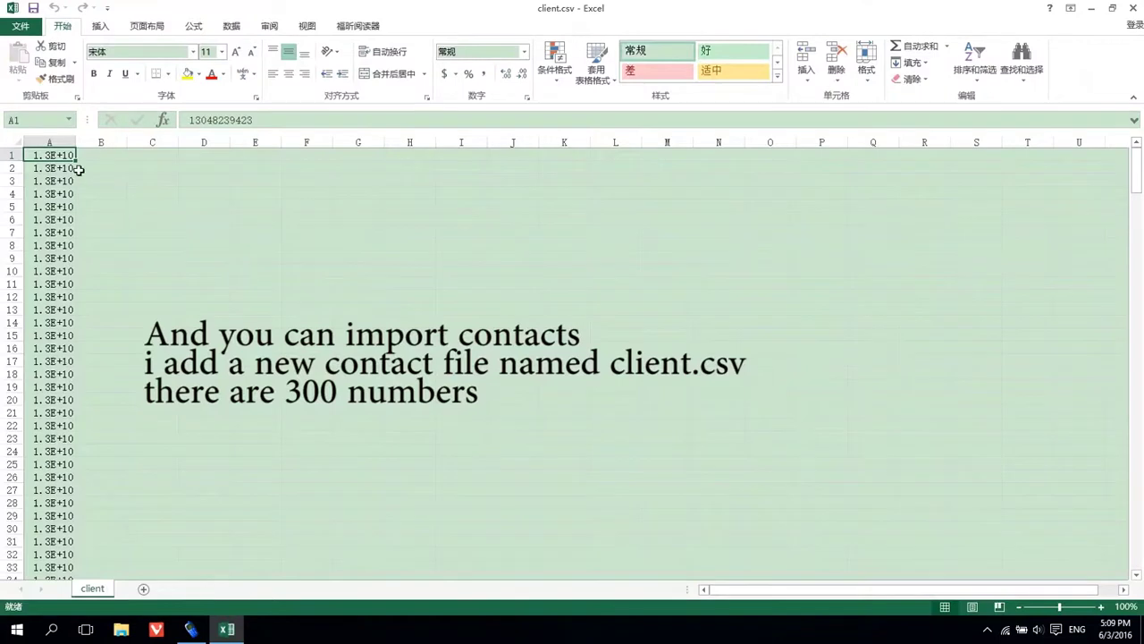
left_click_drag(72, 141, 129, 141)
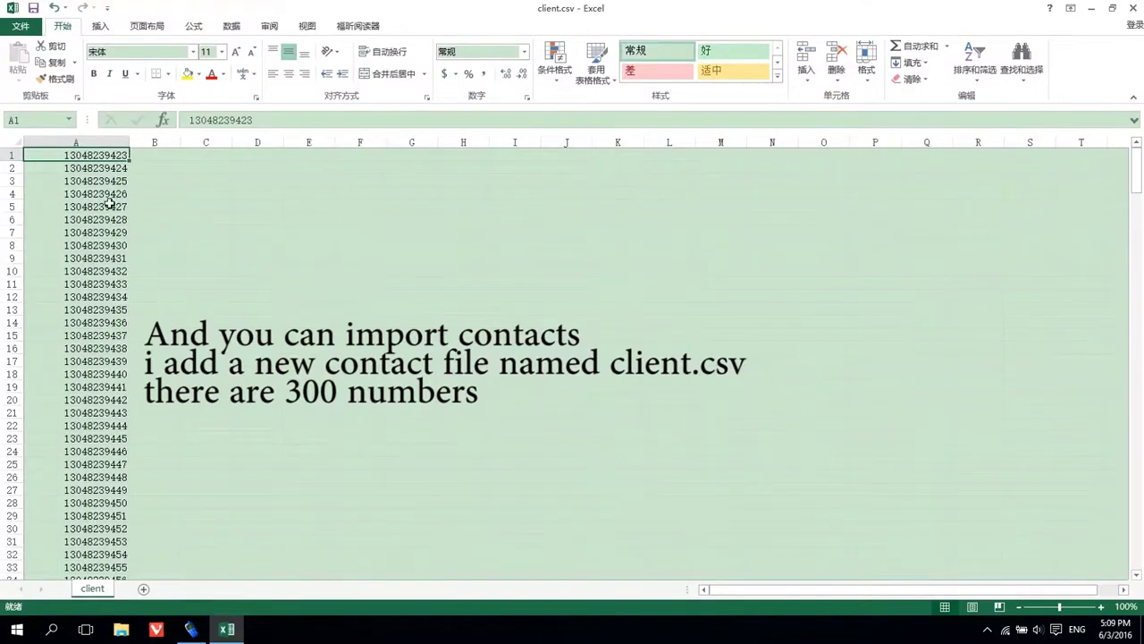
scroll(105, 214, "down", 6)
scroll(105, 223, "down", 20)
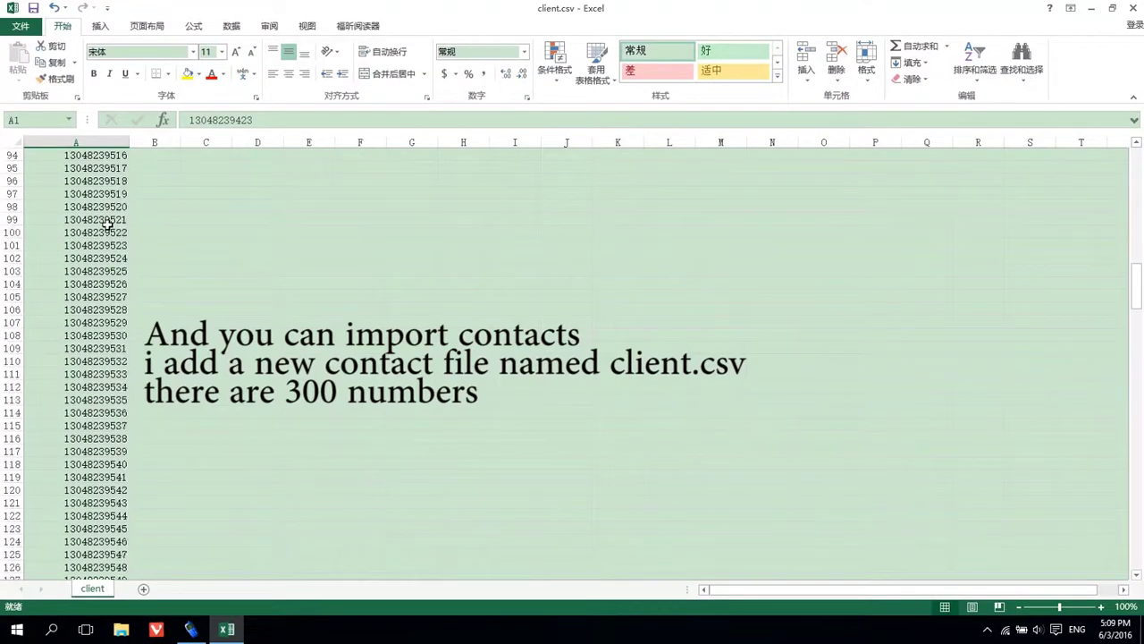
scroll(107, 225, "down", 20)
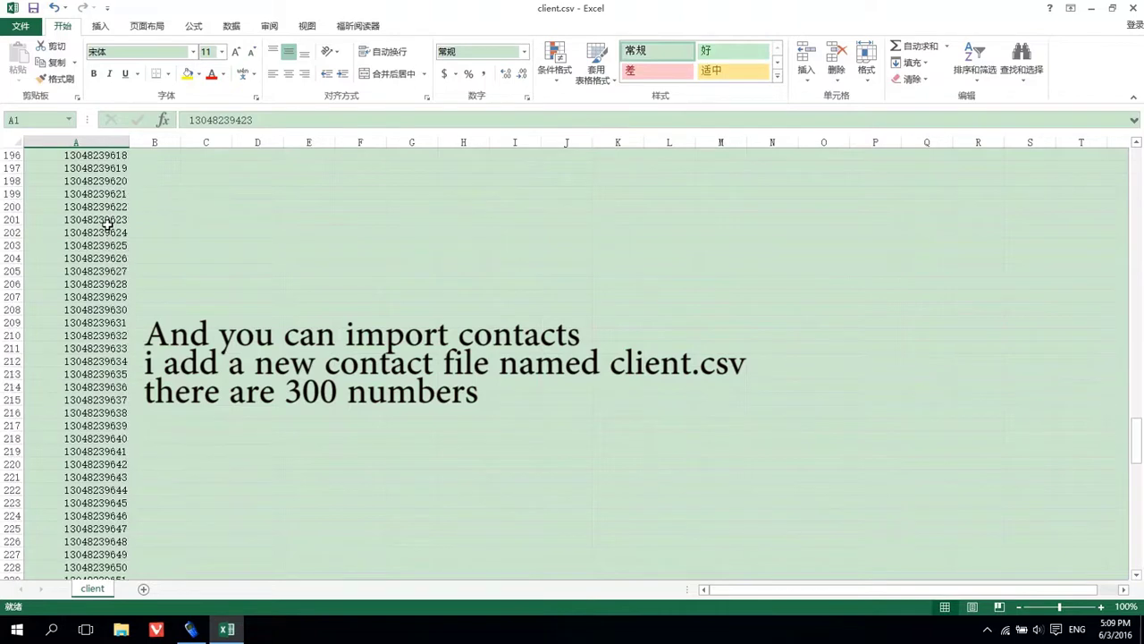
scroll(106, 225, "down", 20)
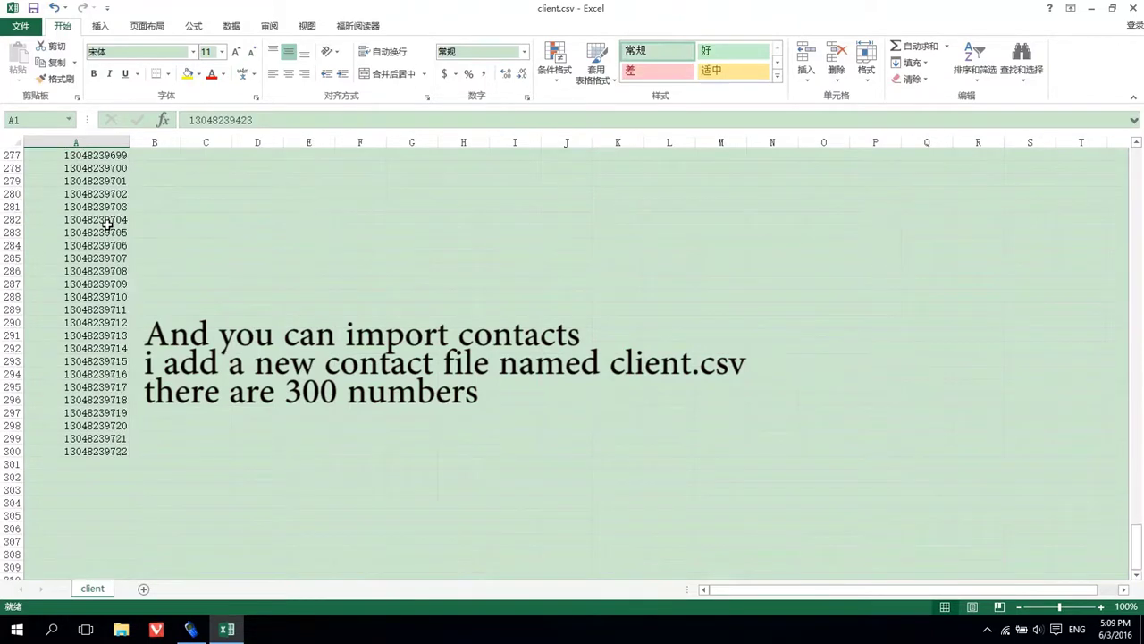
left_click(92, 451)
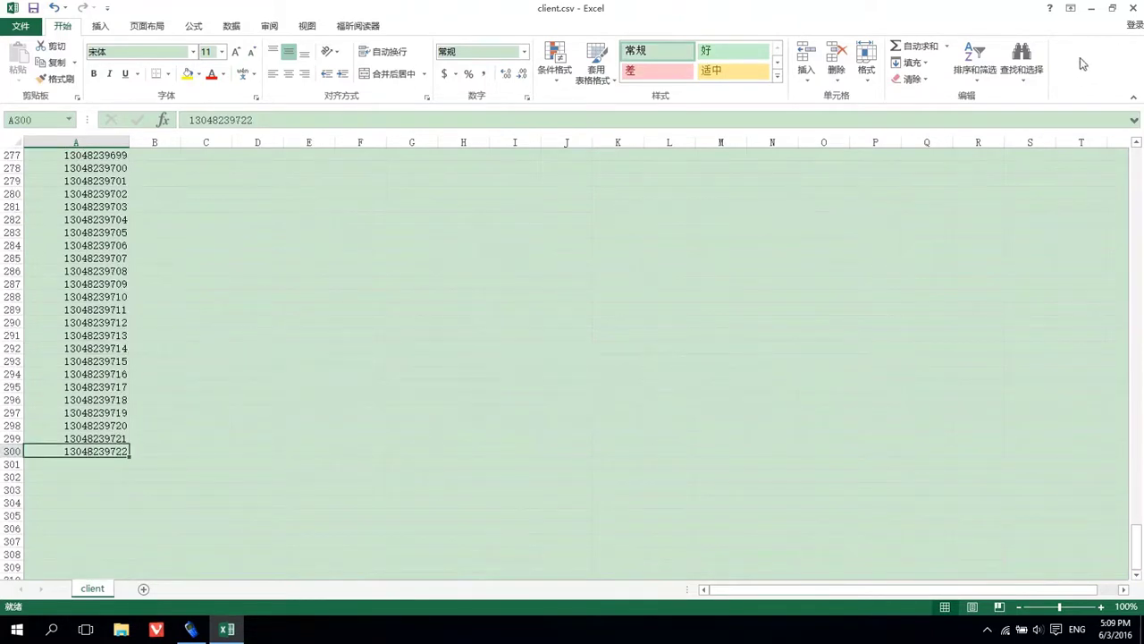
Close client.csv without saving and bring the SMSCaster composer back
left_click(1135, 9)
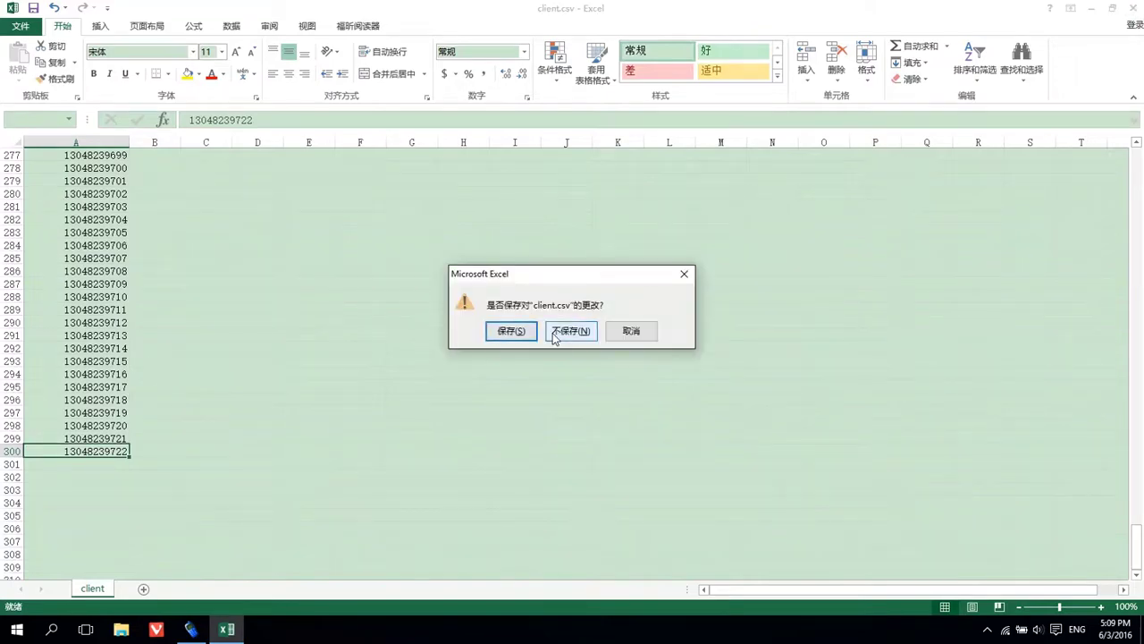
left_click(562, 332)
left_click(191, 630)
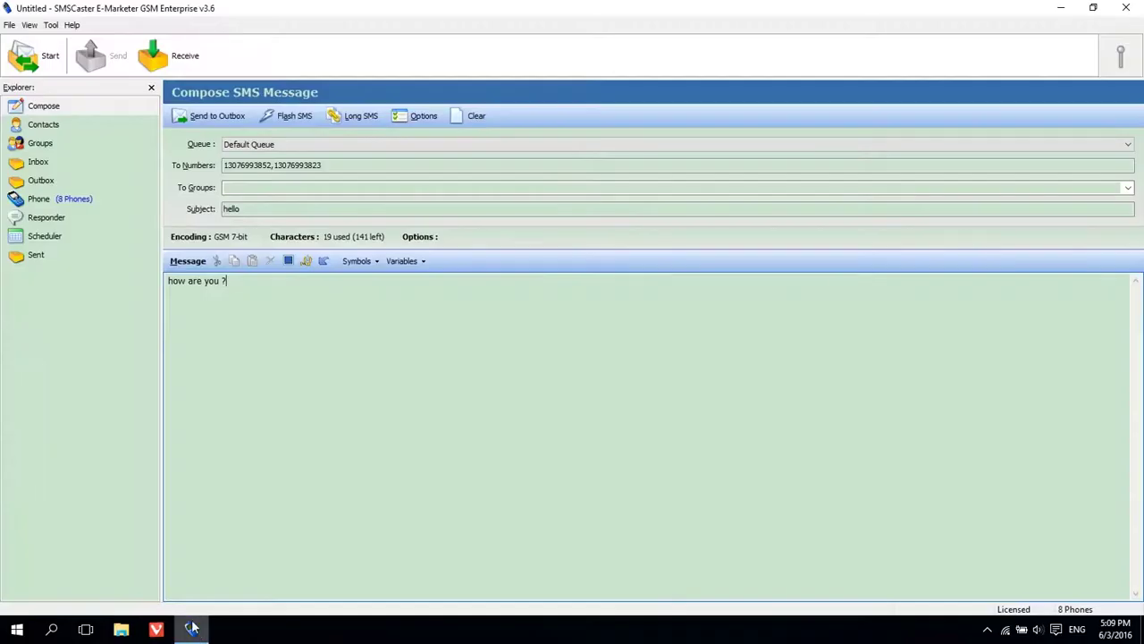
Import the 300 contacts from client.csv through the Import Contact wizard
left_click(9, 24)
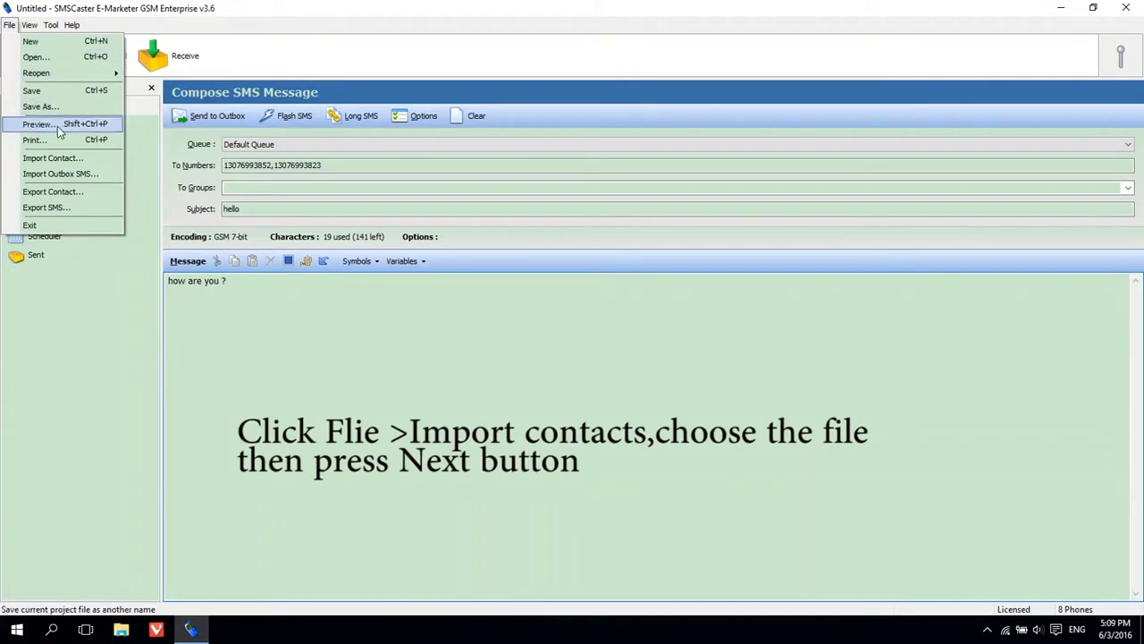
left_click(61, 160)
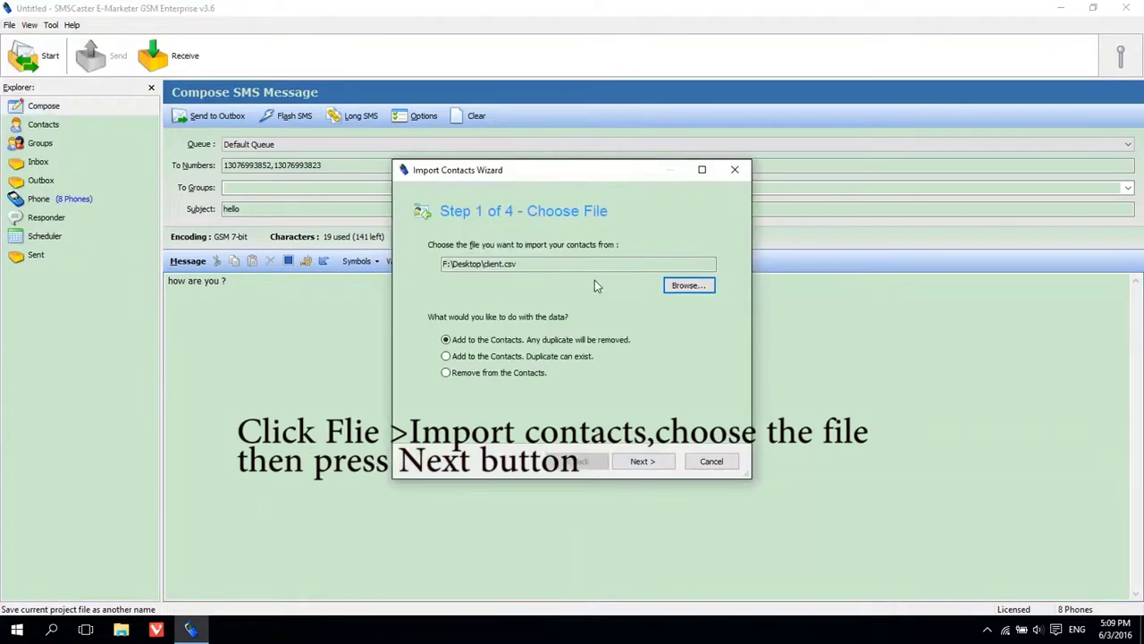
left_click(701, 287)
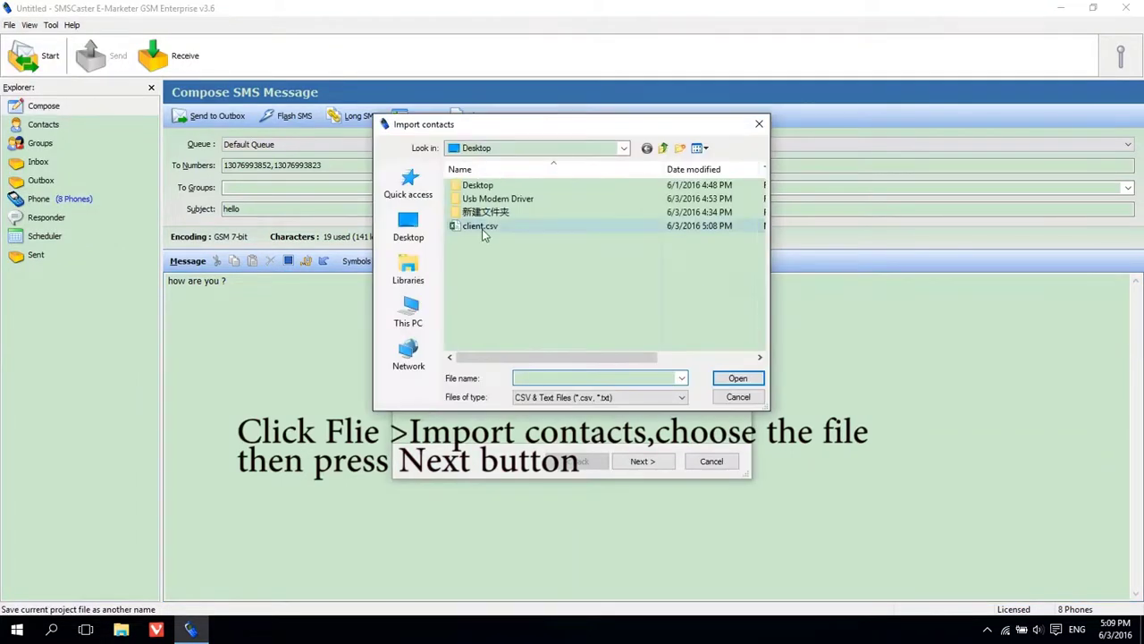
left_click(482, 228)
double_click(482, 227)
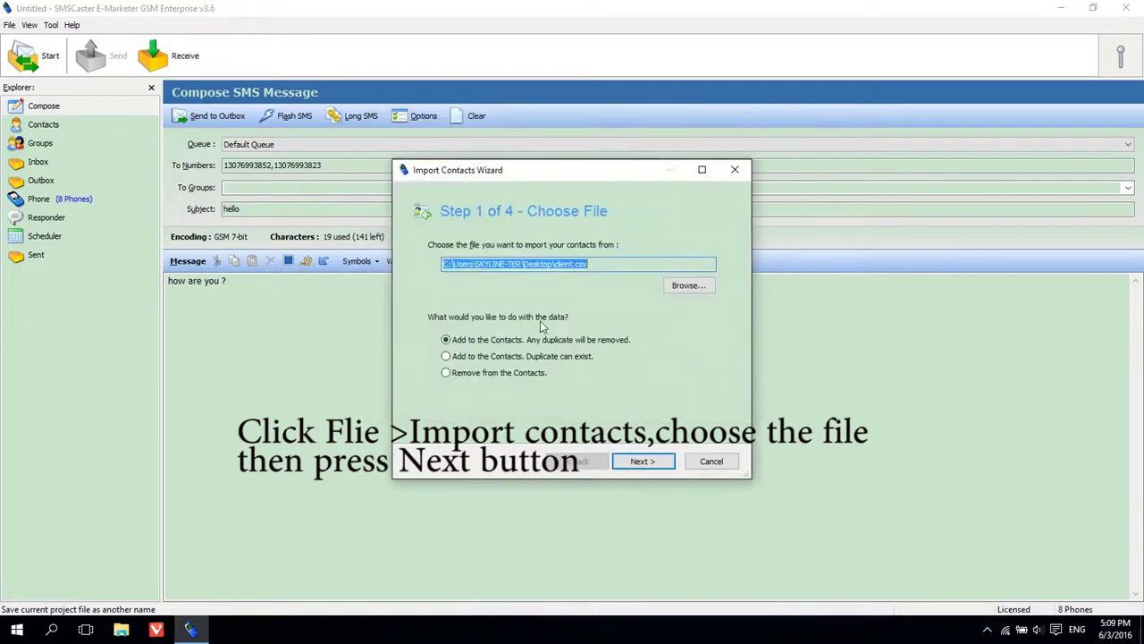
left_click(639, 463)
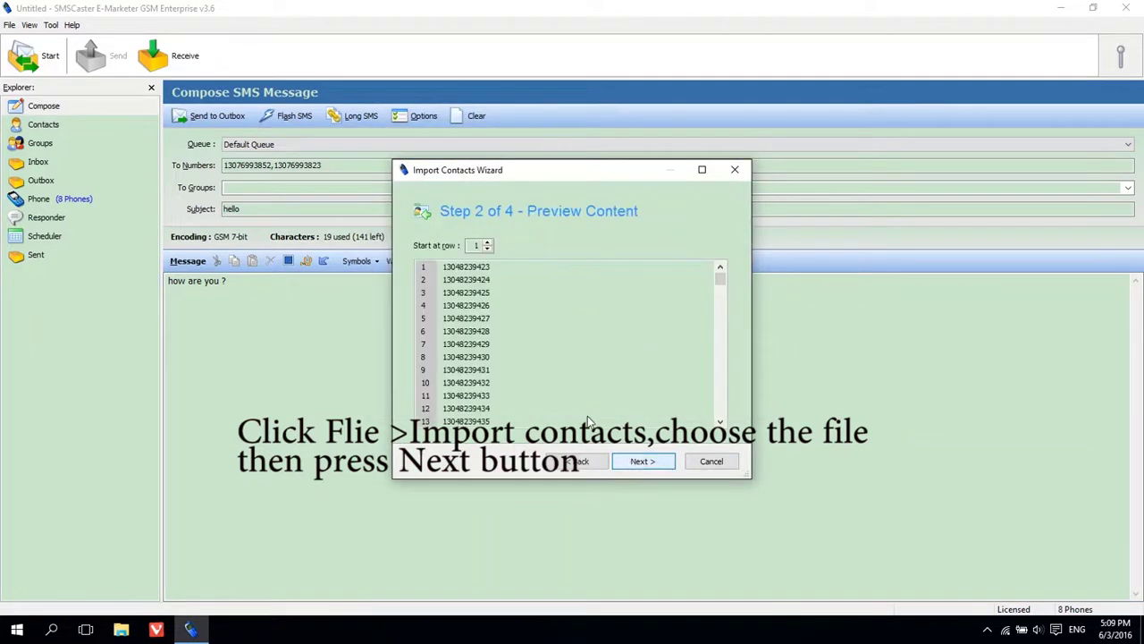
left_click(641, 462)
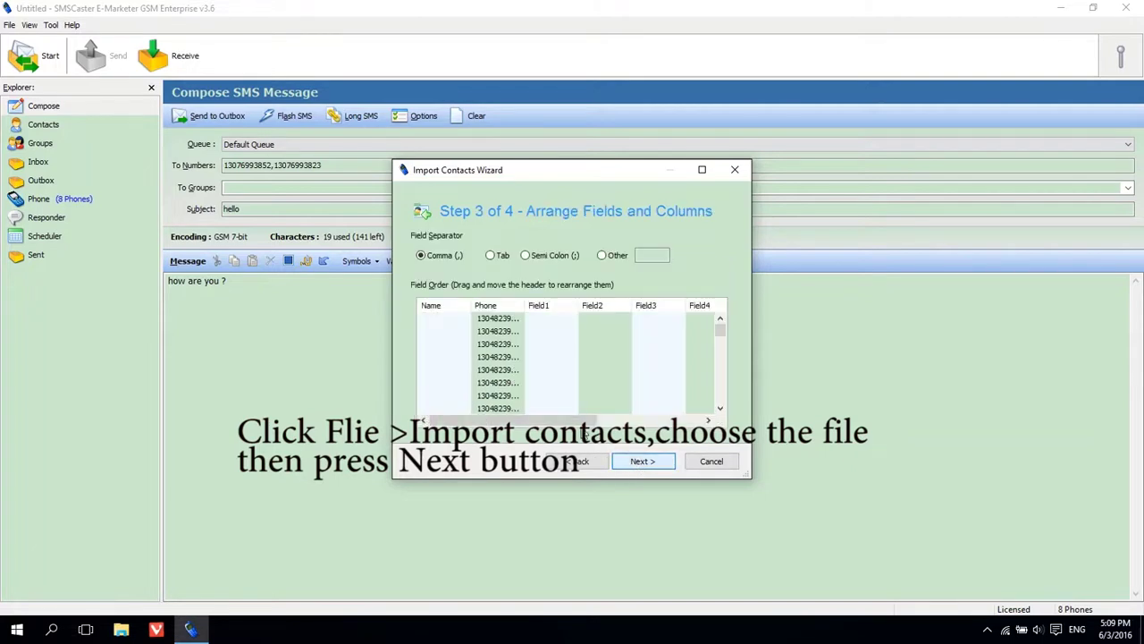
left_click(643, 464)
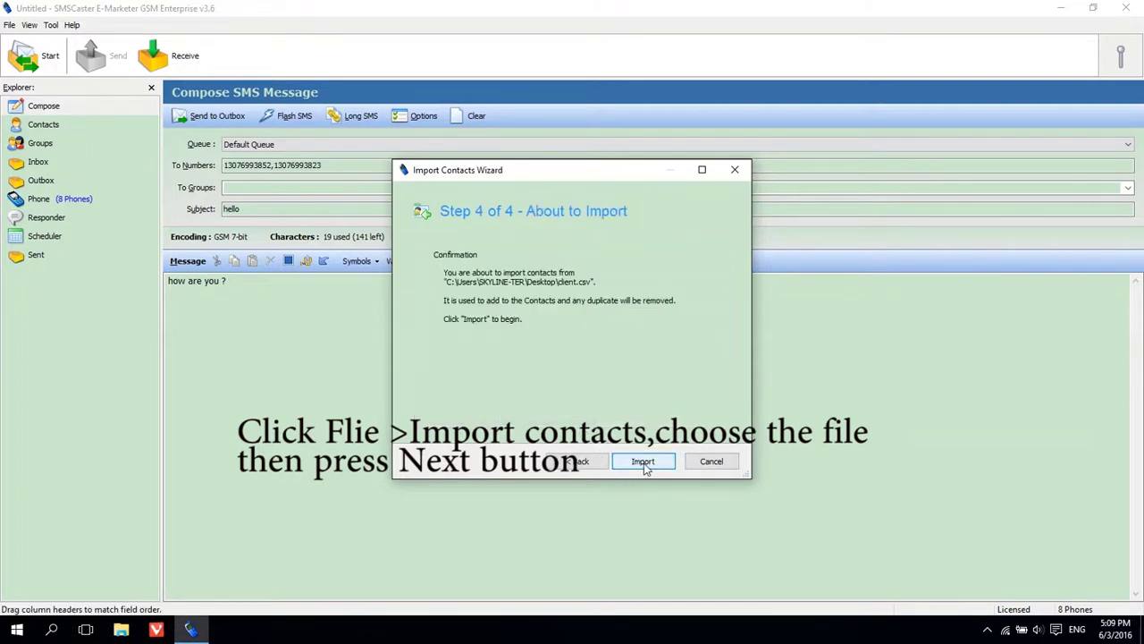
left_click(641, 462)
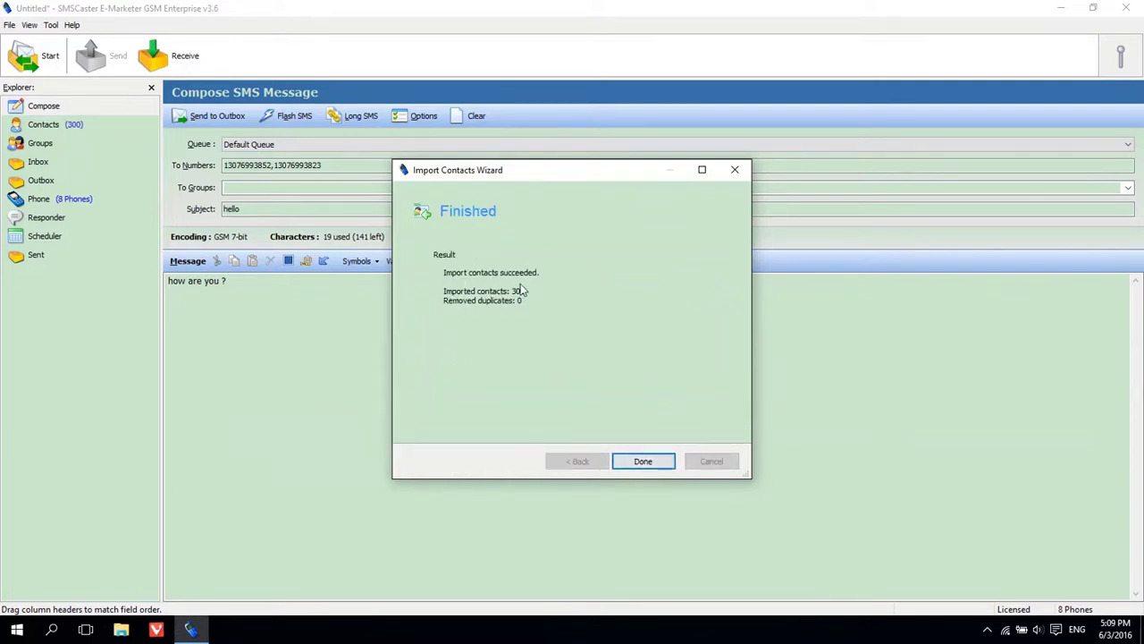
left_click(644, 461)
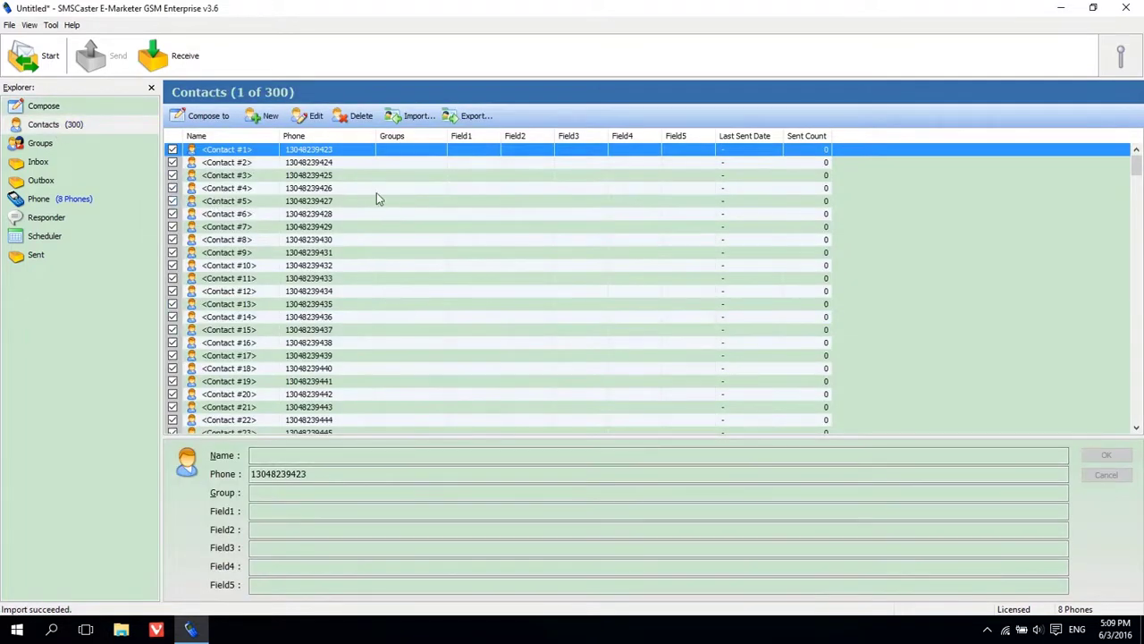
Review an imported contact, then address the draft to the All Contacts group
left_click(343, 175)
scroll(345, 177, "down", 13)
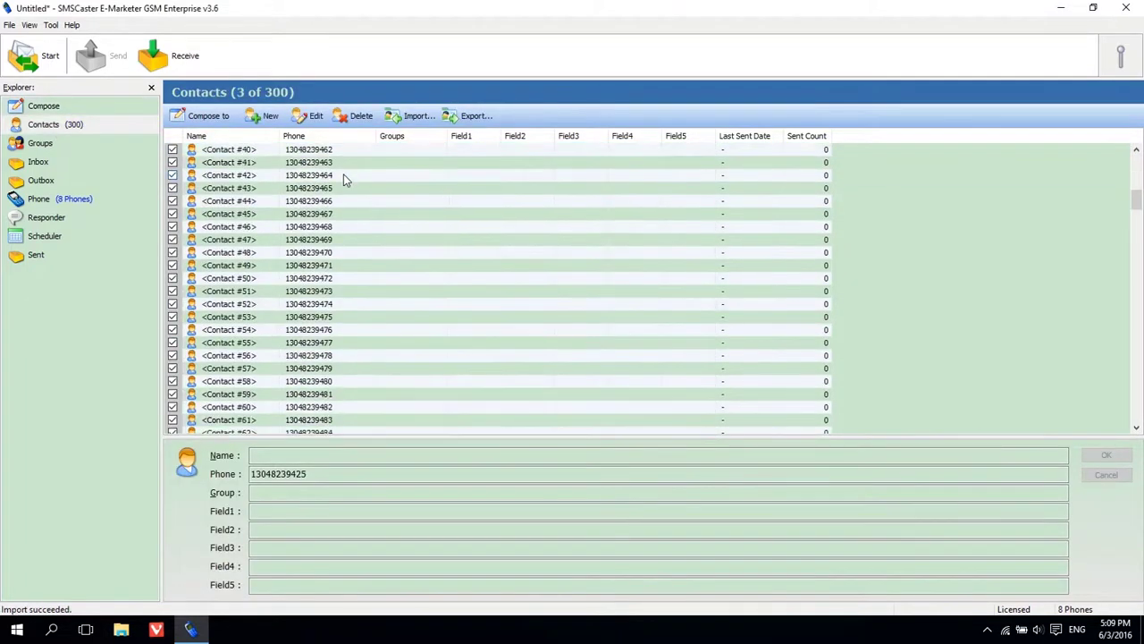
scroll(345, 177, "down", 20)
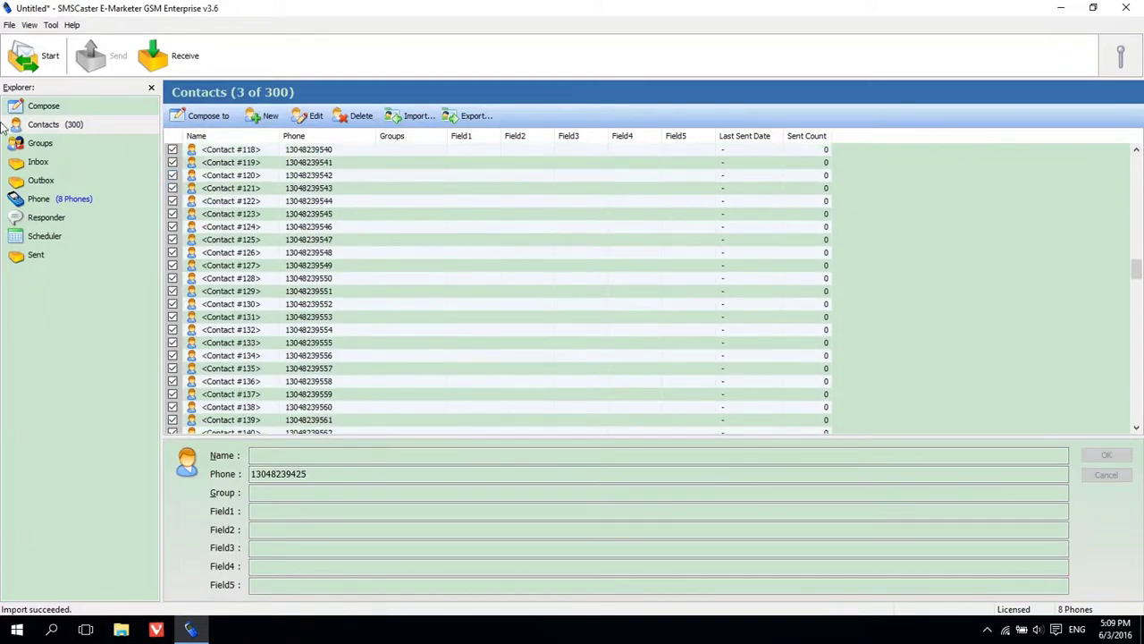
left_click(40, 109)
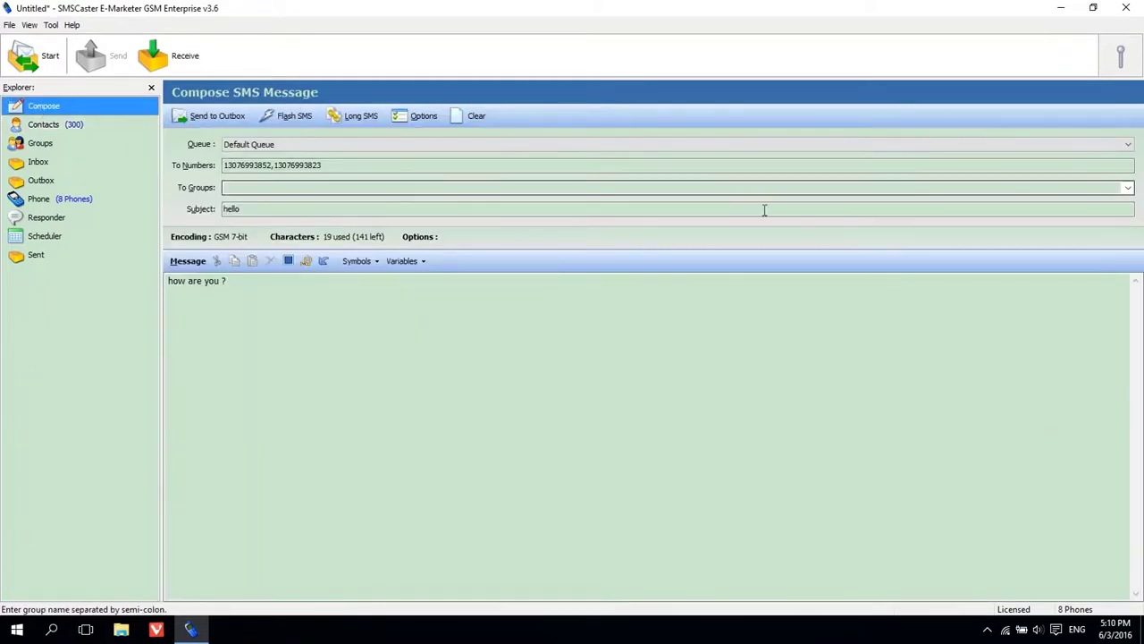
left_click(1125, 188)
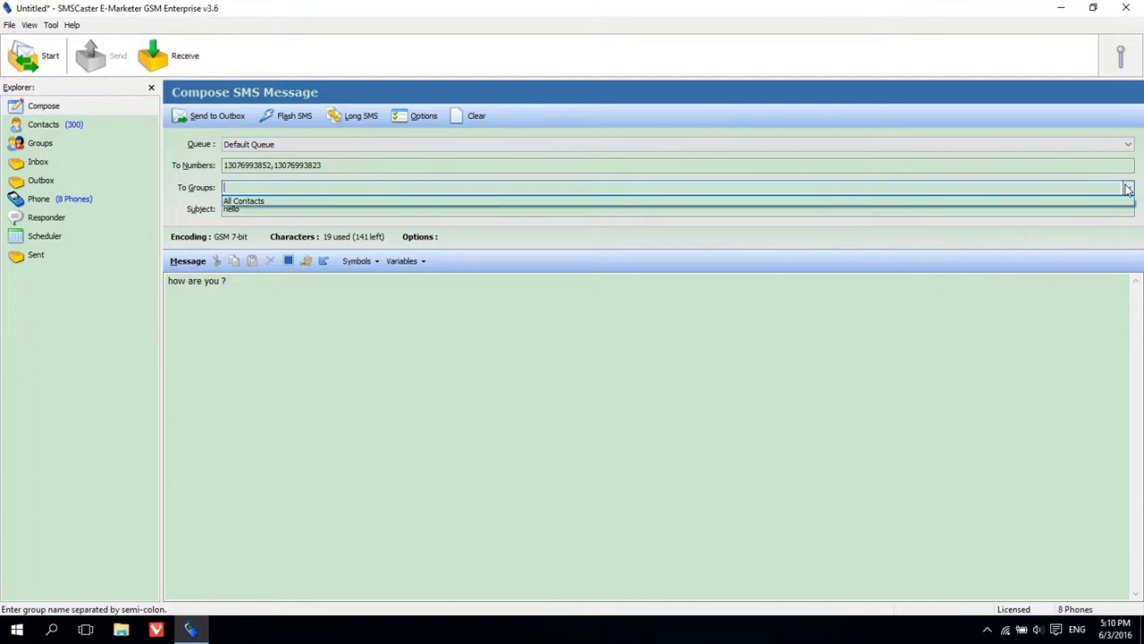
left_click(333, 200)
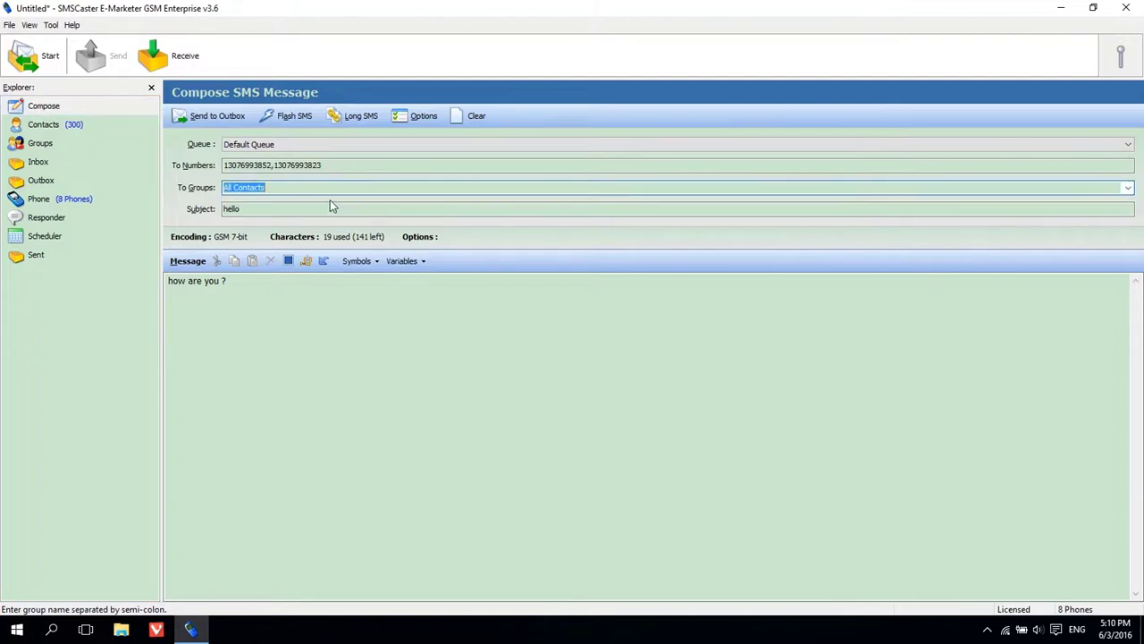
left_click(43, 143)
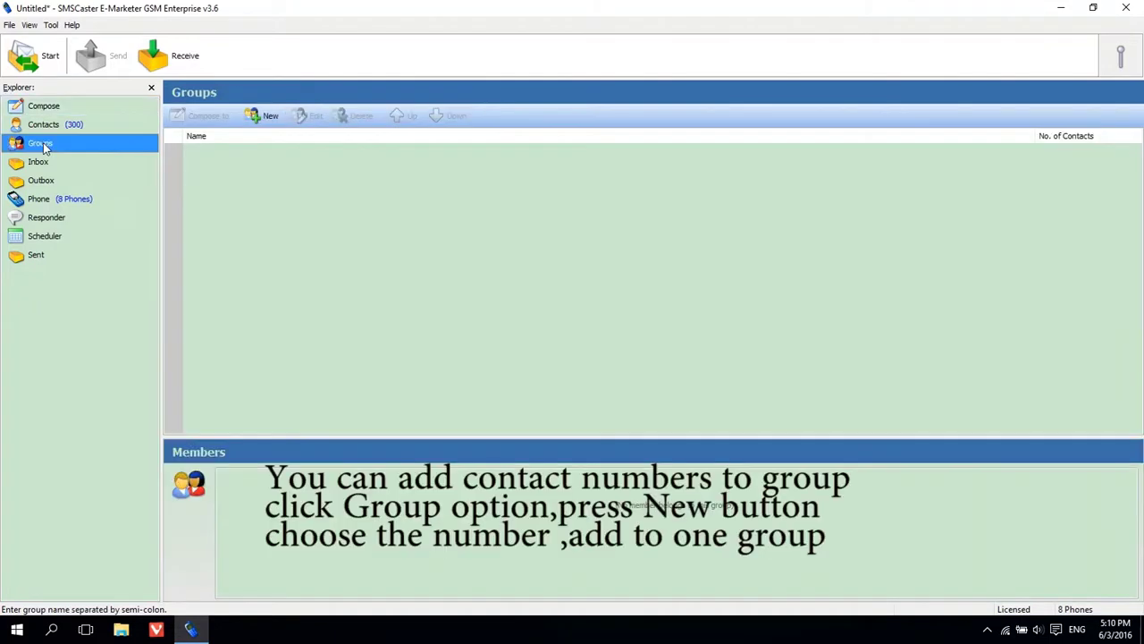
left_click(266, 120)
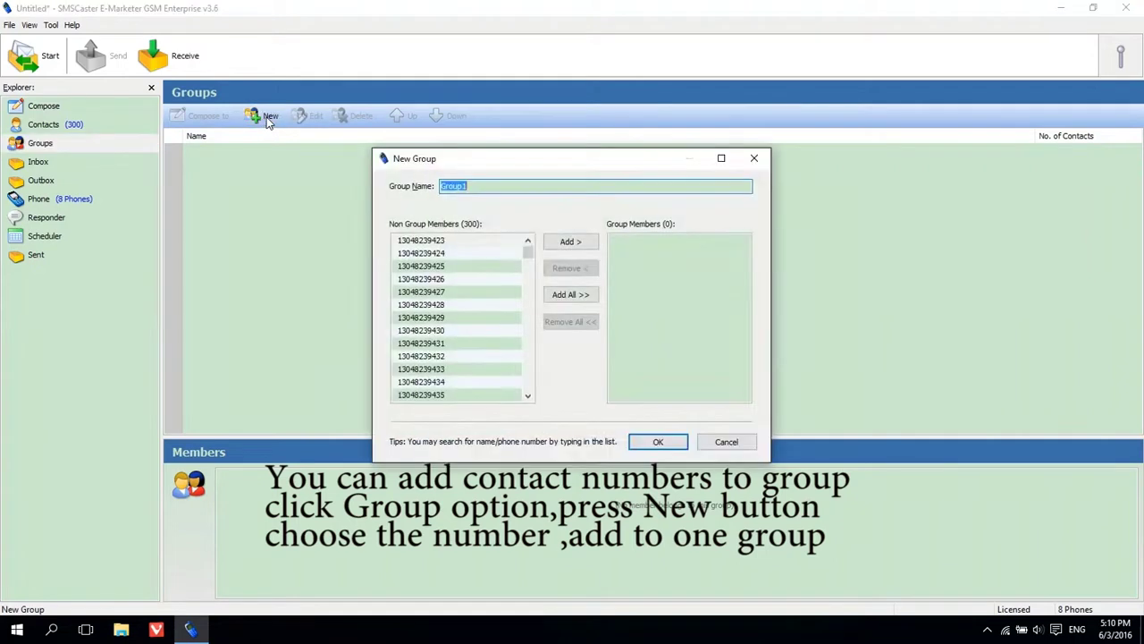
left_click(490, 242)
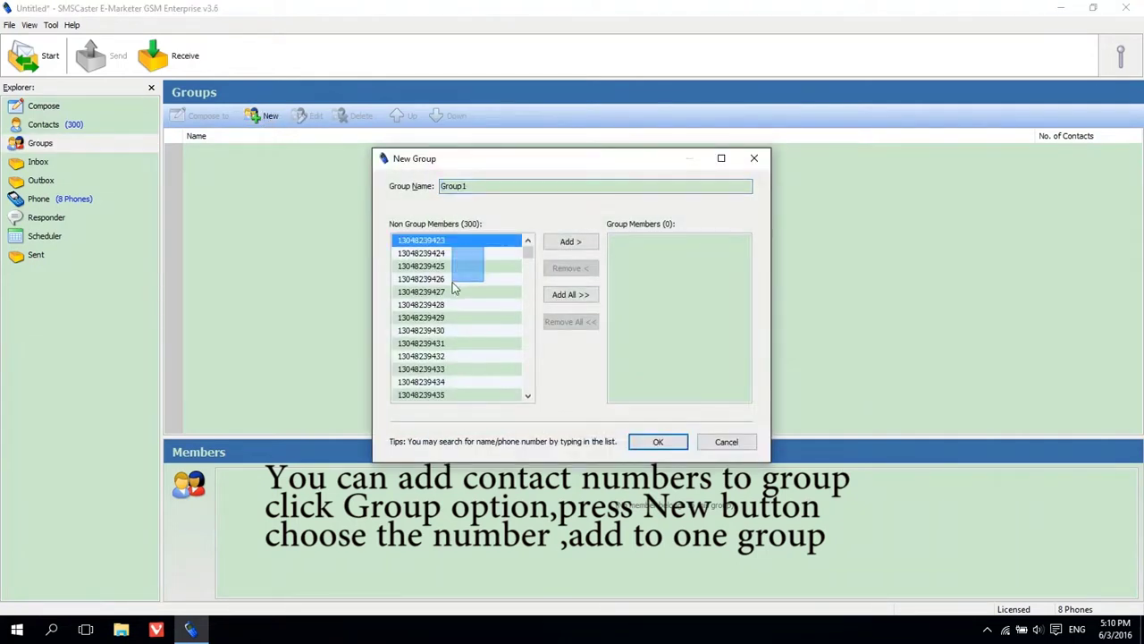
left_click_drag(454, 288, 423, 398)
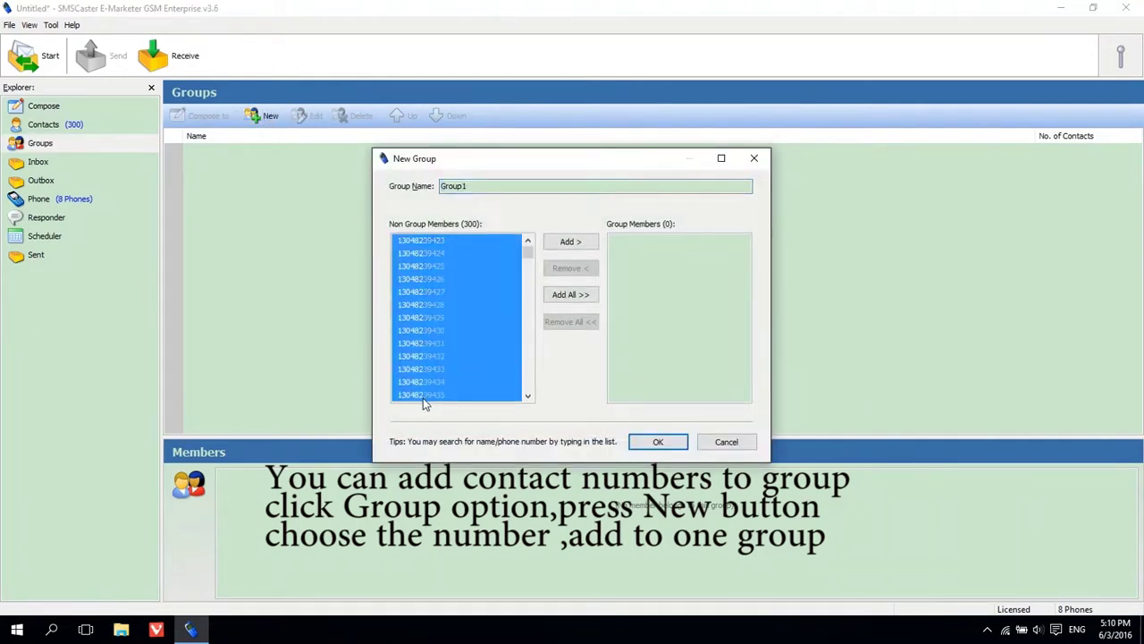
left_click(567, 247)
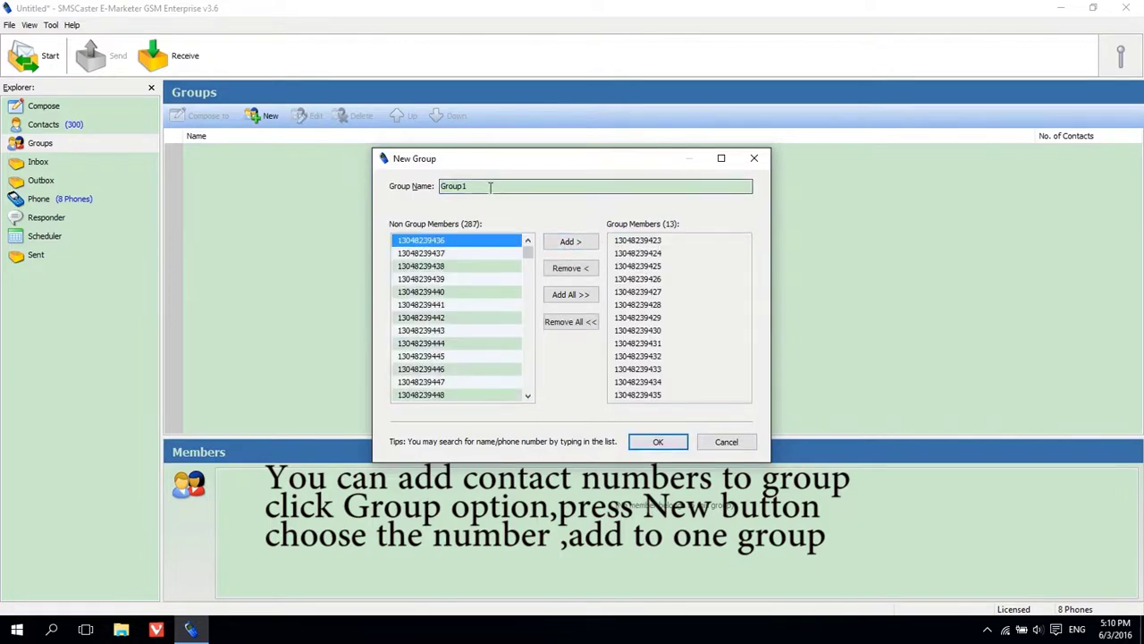
left_click(490, 186)
double_click(486, 186)
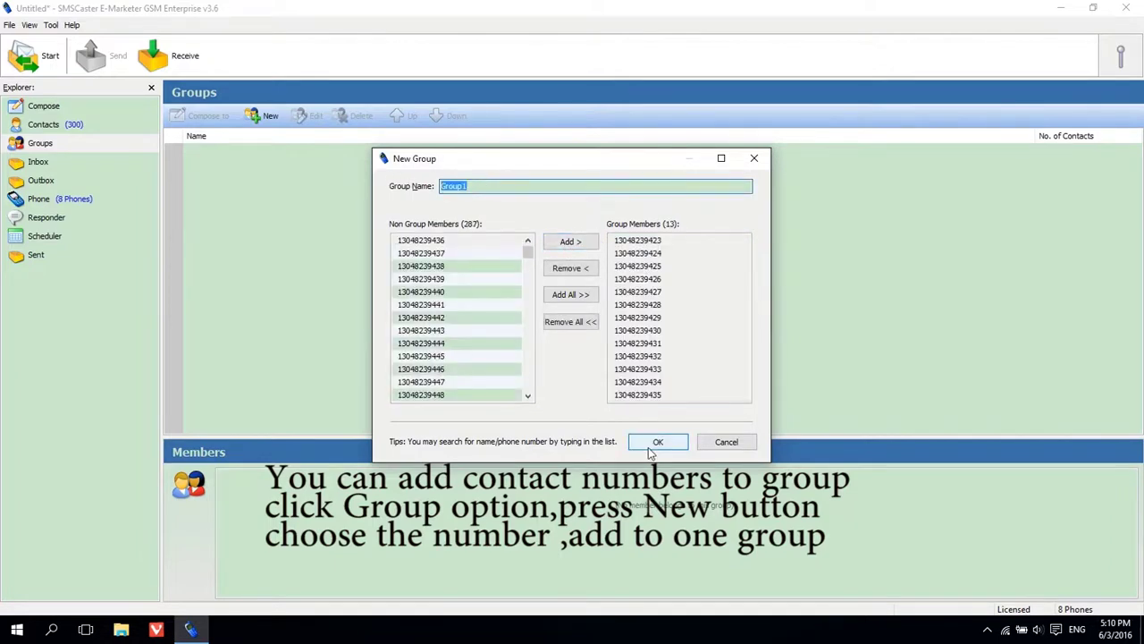
left_click(652, 444)
left_click(1047, 152)
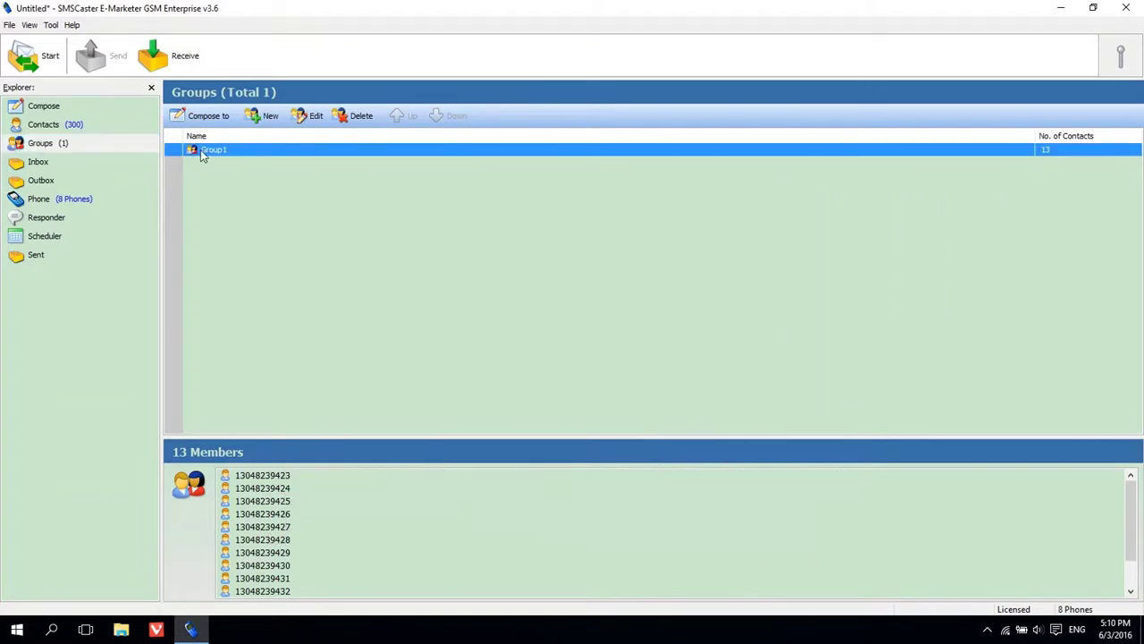
left_click(265, 118)
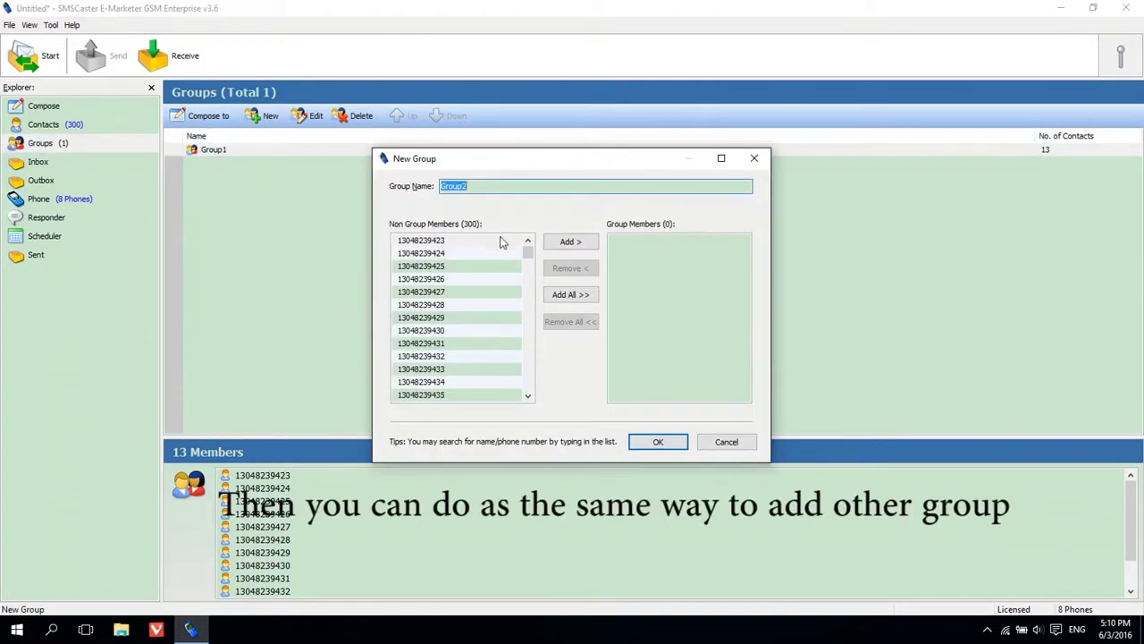
left_click_drag(527, 253, 528, 262)
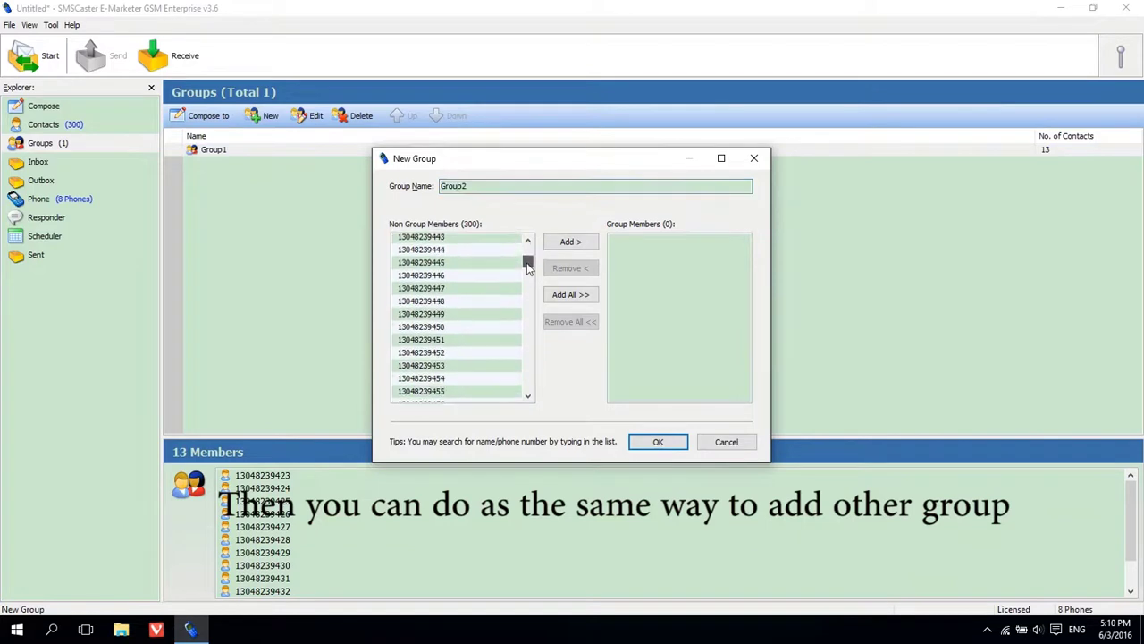
left_click(444, 266)
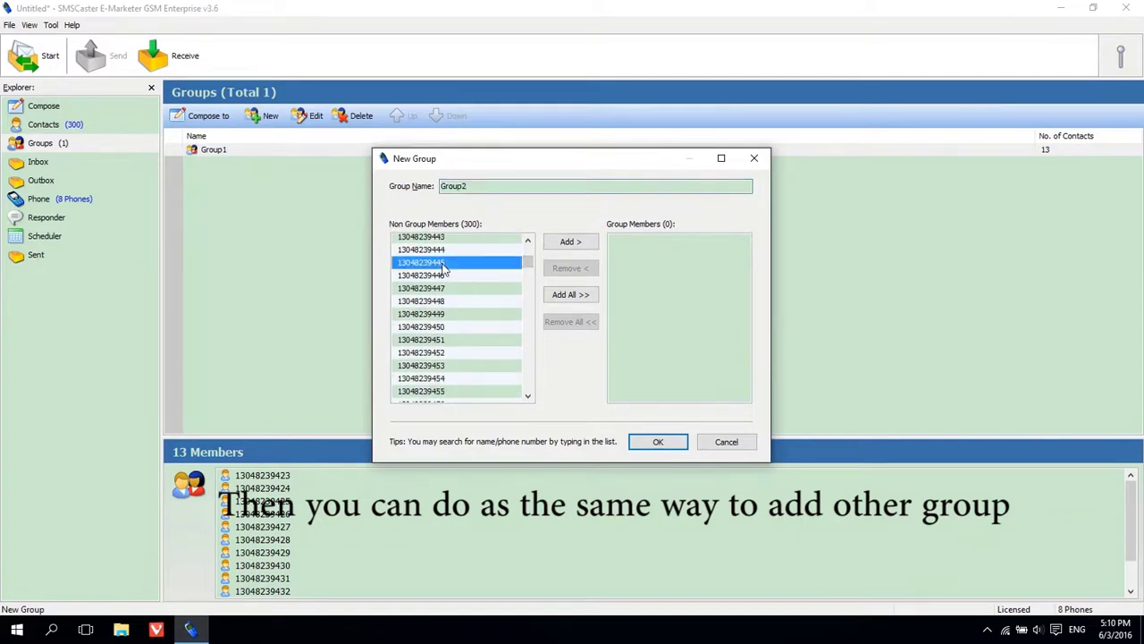
left_click(422, 390, "shift")
left_click(571, 244)
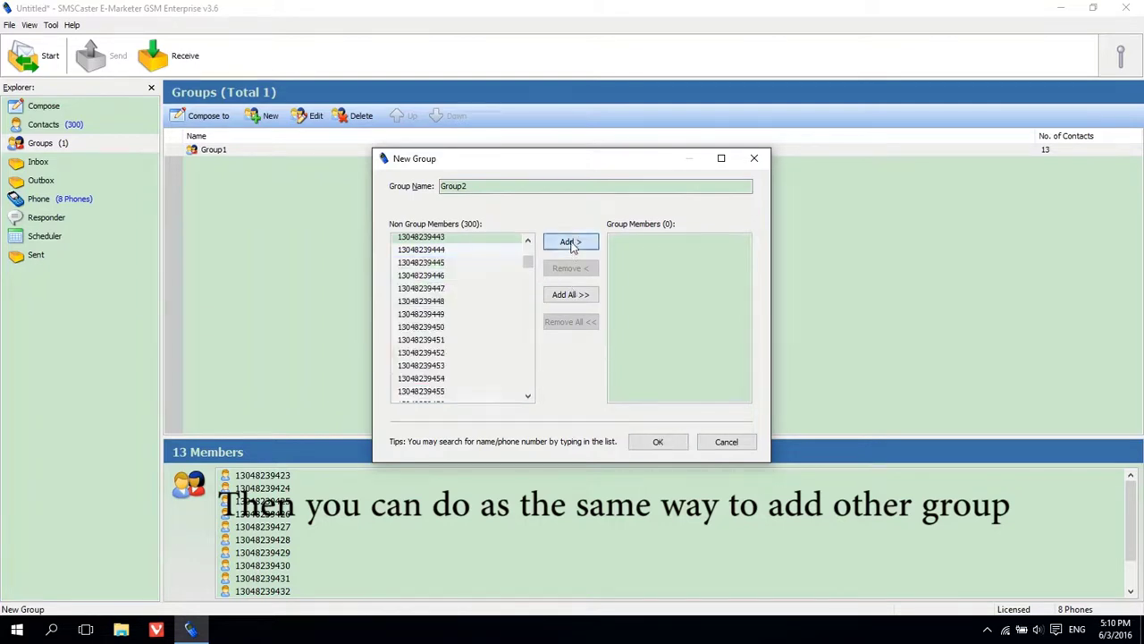
left_click(658, 444)
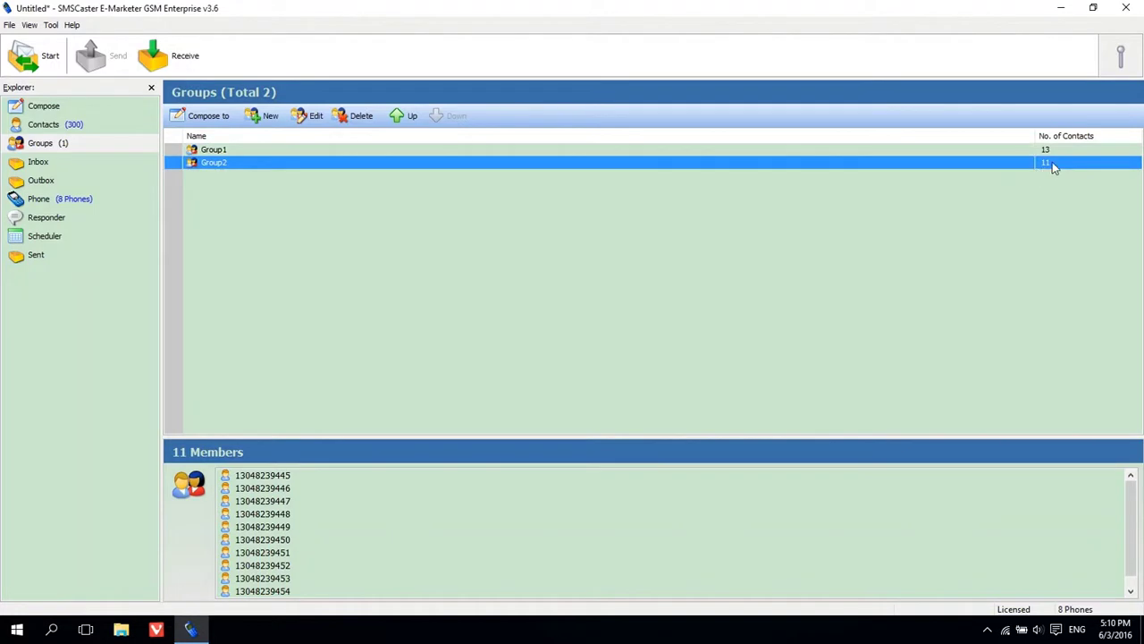
Choose Group1 from the To Groups list for the 'how are you ?' draft
left_click(55, 110)
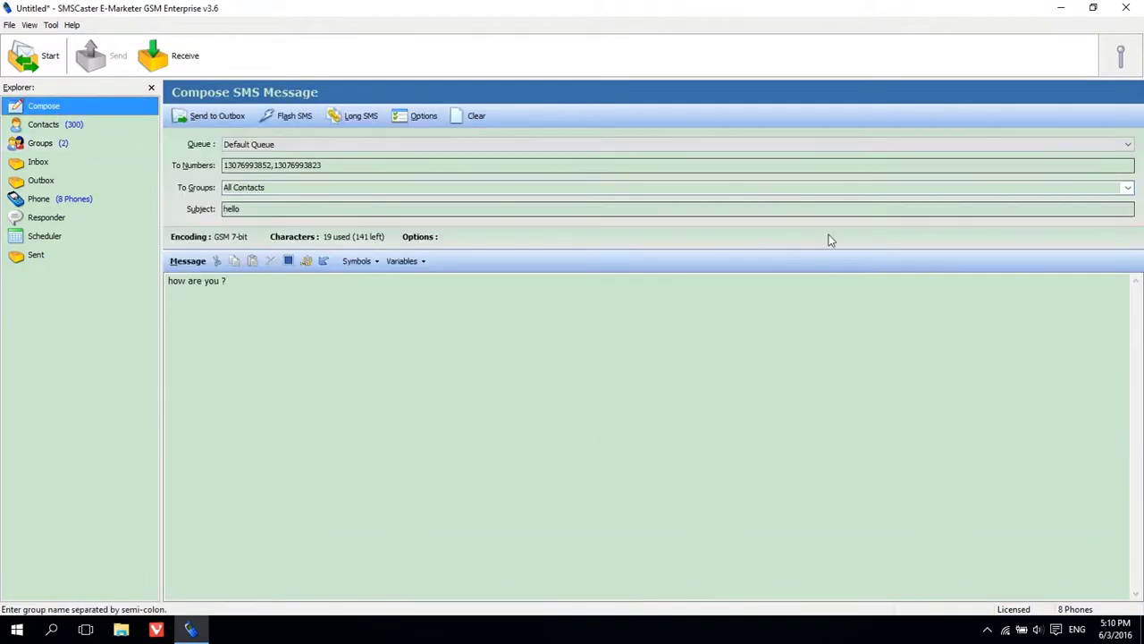
left_click(1063, 187)
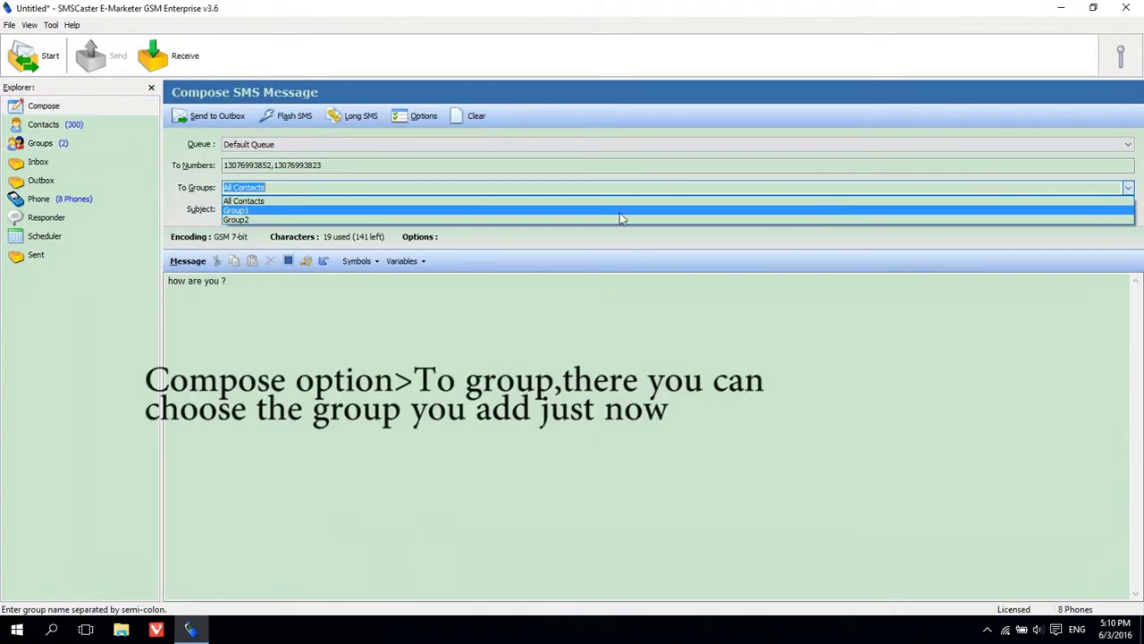
left_click(352, 210)
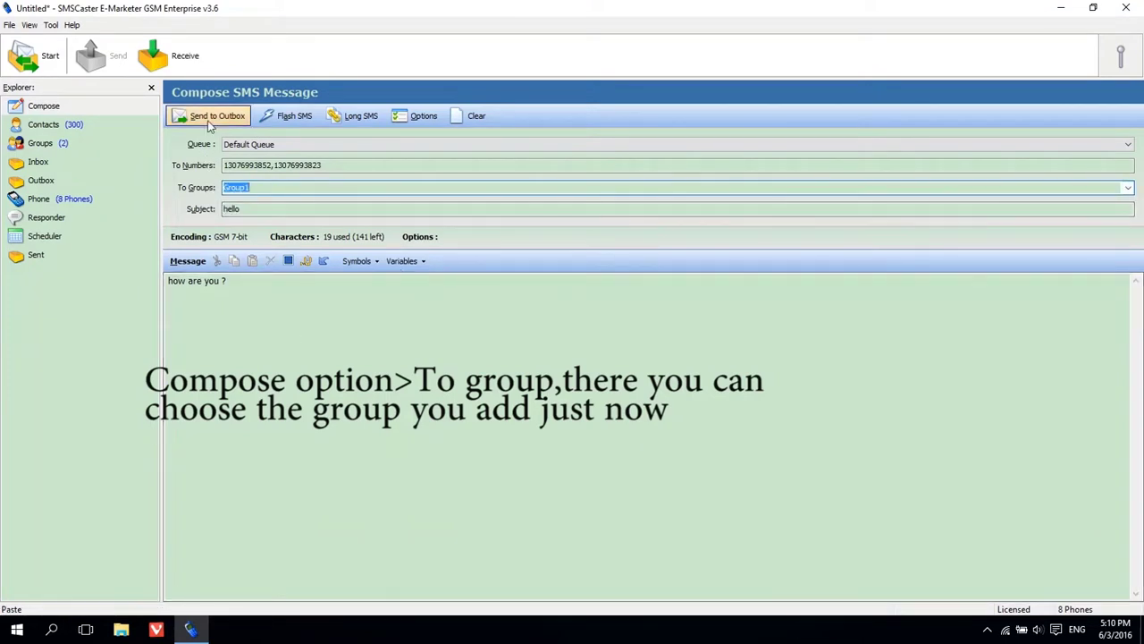
left_click(81, 206)
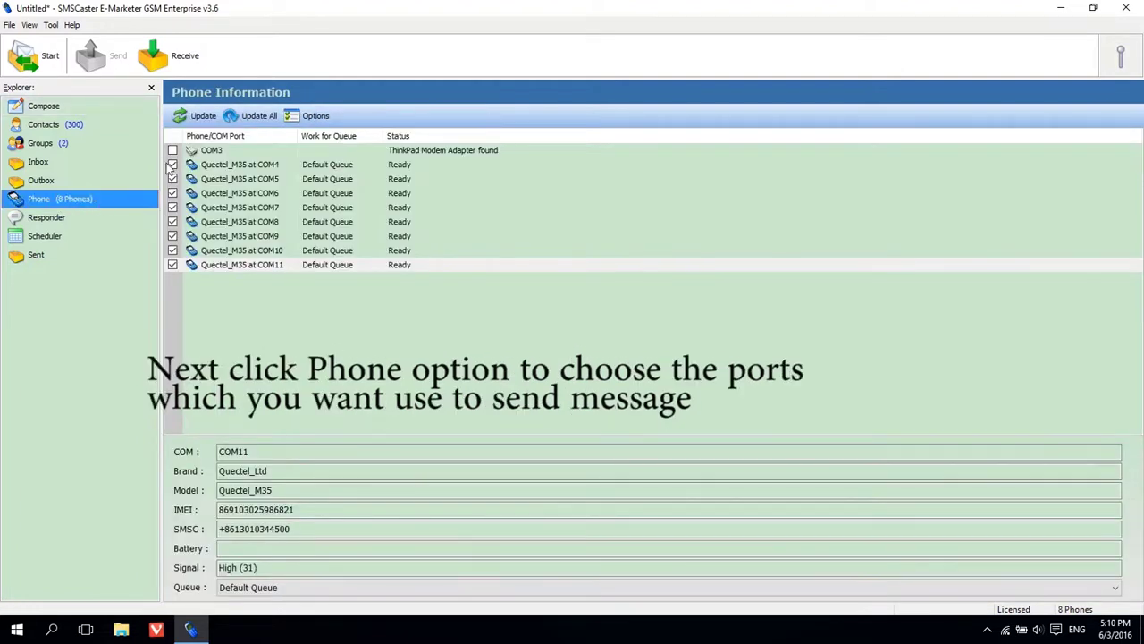
Disable all eight phone ports, COM4 through COM11
left_click(173, 165)
left_click(173, 165)
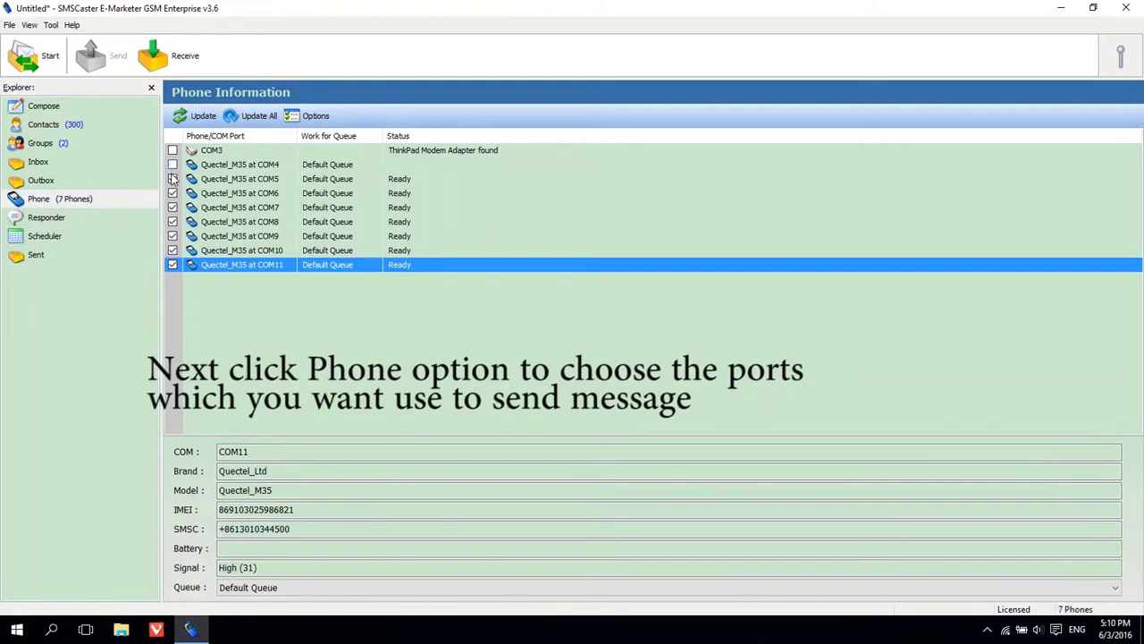
left_click(172, 178)
left_click(173, 193)
left_click(172, 208)
left_click(172, 222)
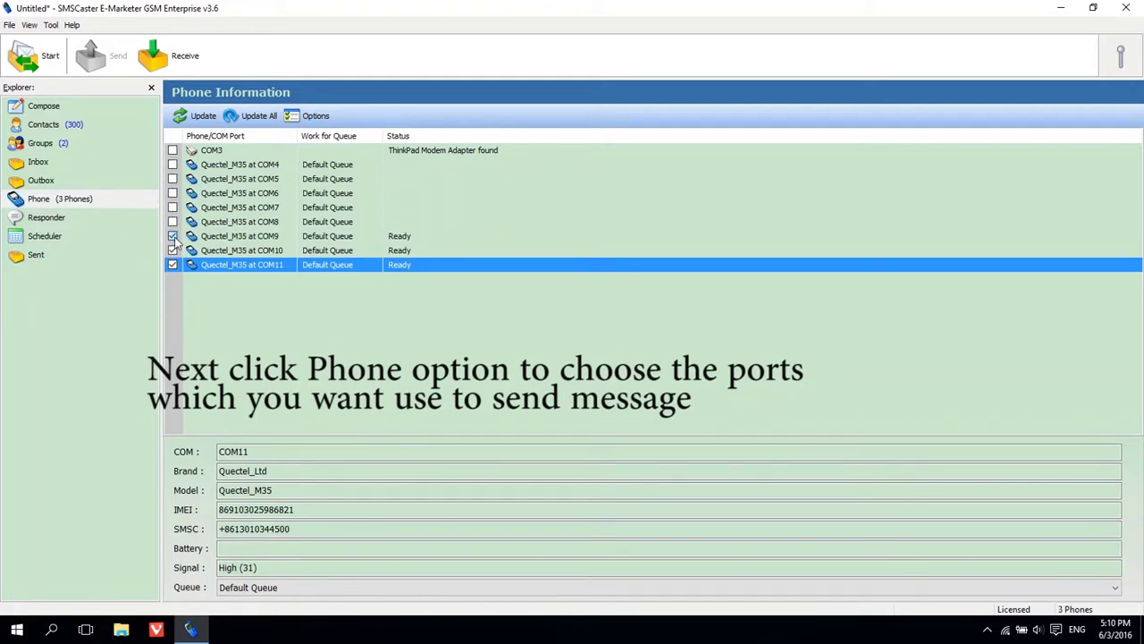
left_click(172, 236)
left_click(172, 251)
left_click(173, 264)
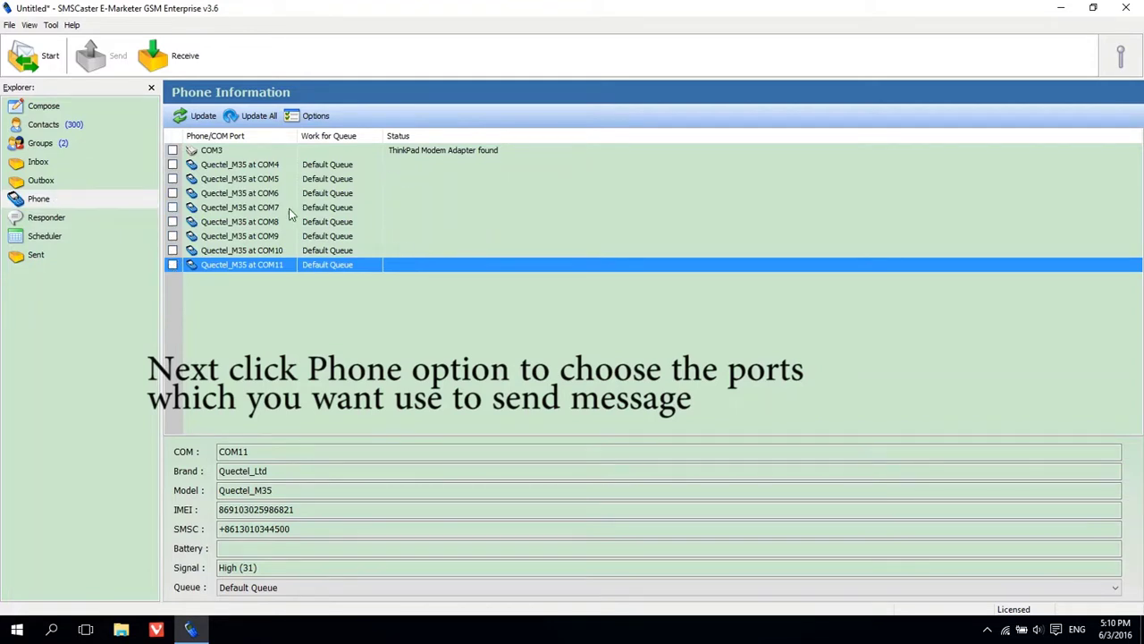
Re-enable only COM4, COM6 and COM8, then return to the message draft
left_click(173, 165)
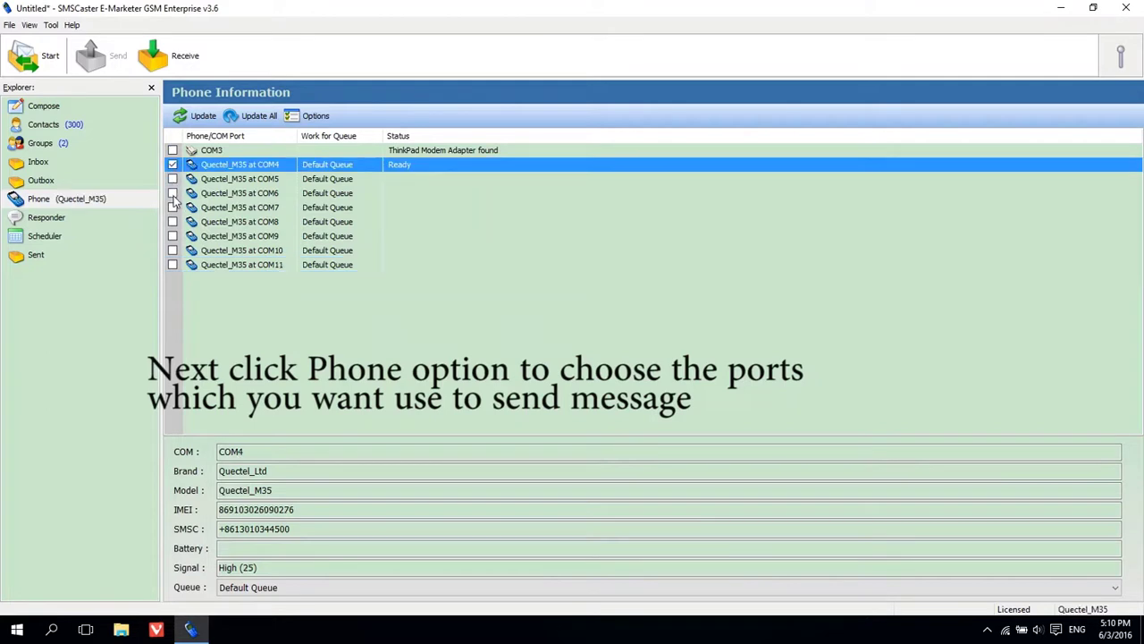
left_click(173, 193)
left_click(173, 222)
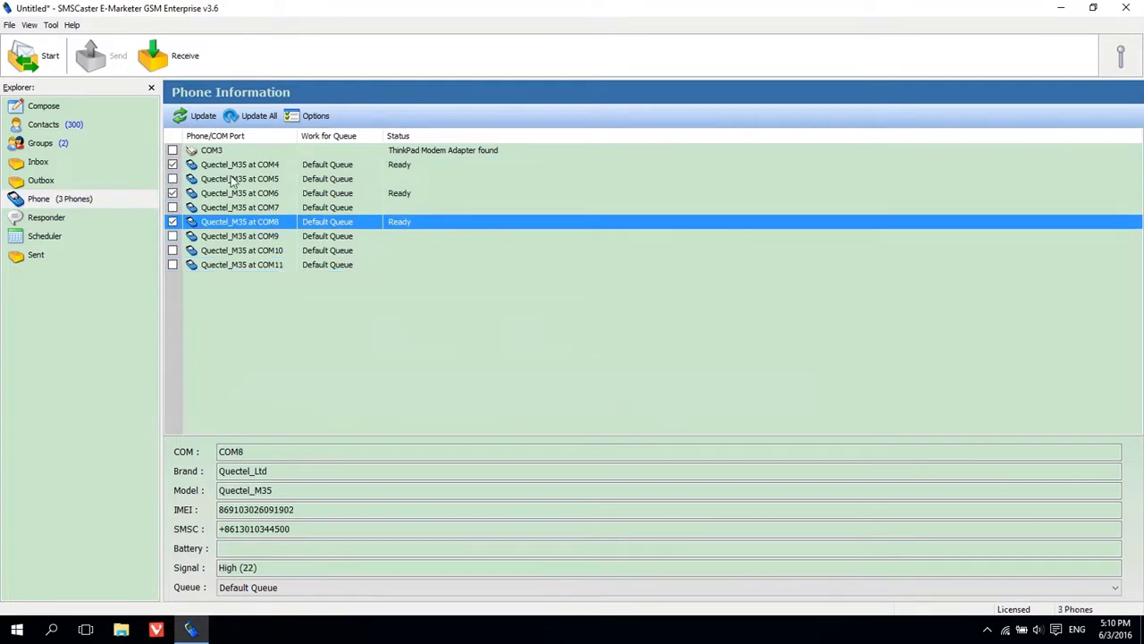
left_click(44, 107)
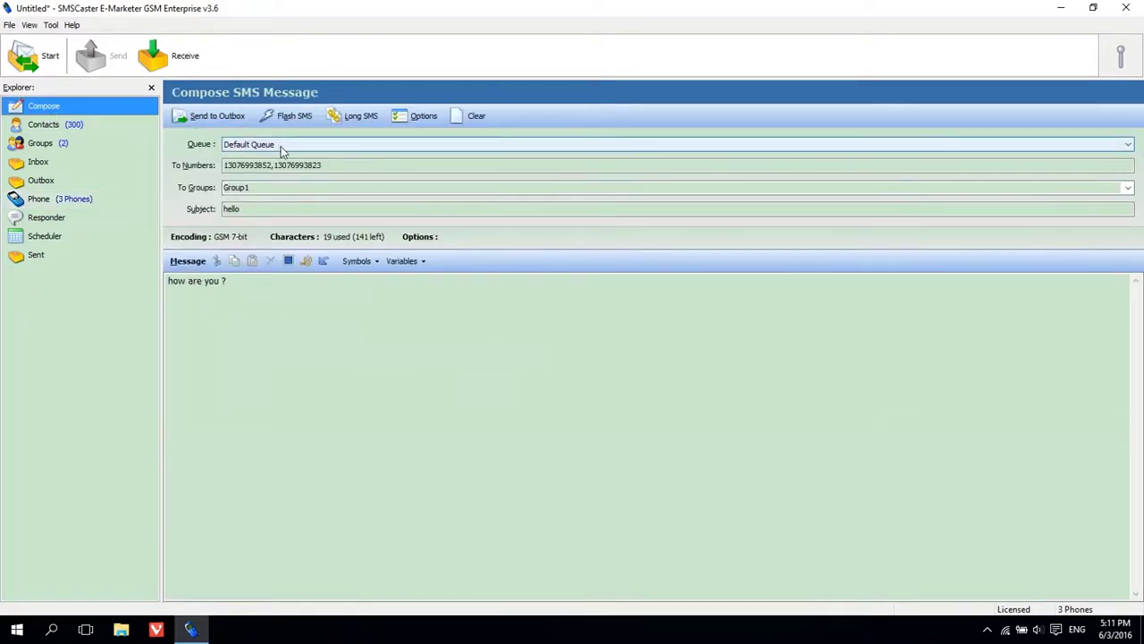
Queue the 'hello:how are you ?' message and view the 13 waiting messages in the Outbox
left_click(208, 115)
left_click(70, 181)
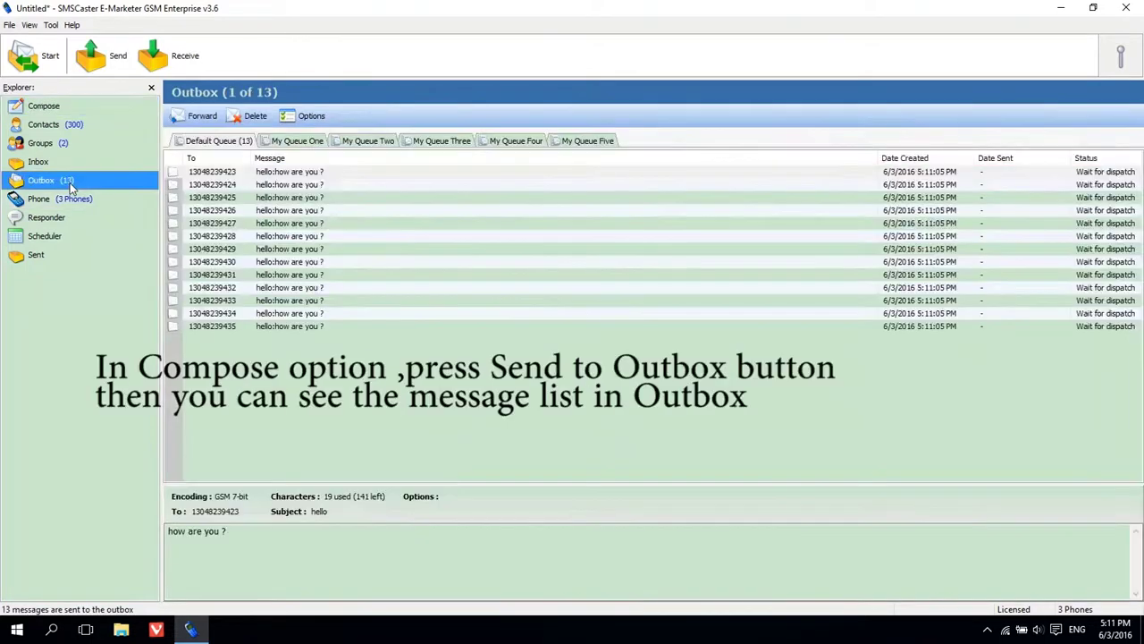
left_click_drag(348, 178, 314, 343)
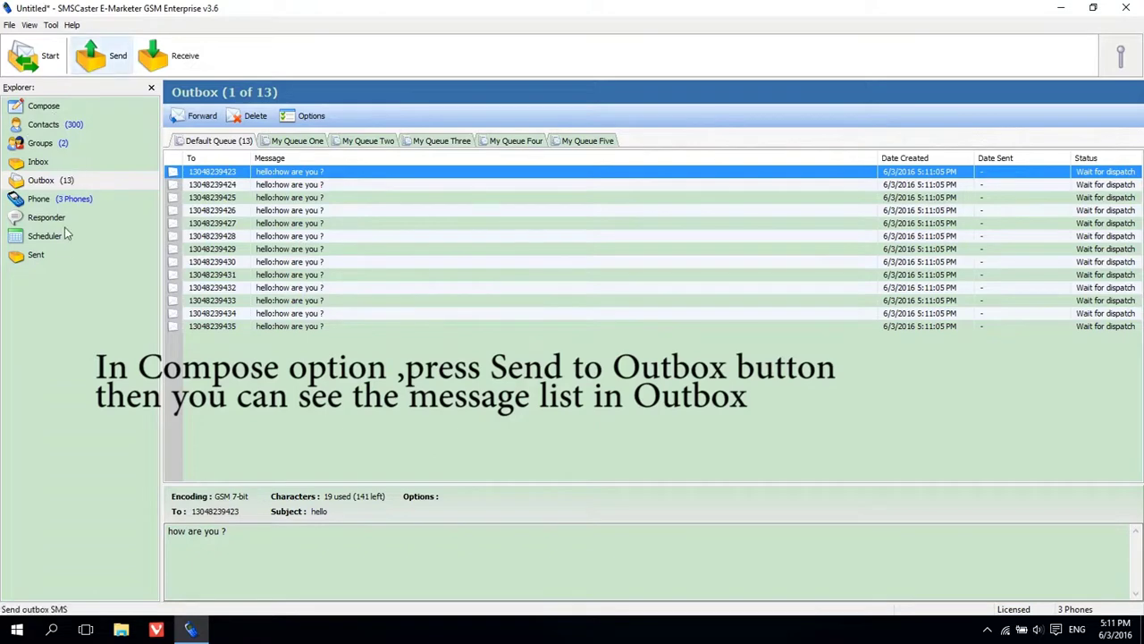
Dispatch the 13 queued messages, stopping and restarting once, then confirm Success status in Sent
left_click(89, 69)
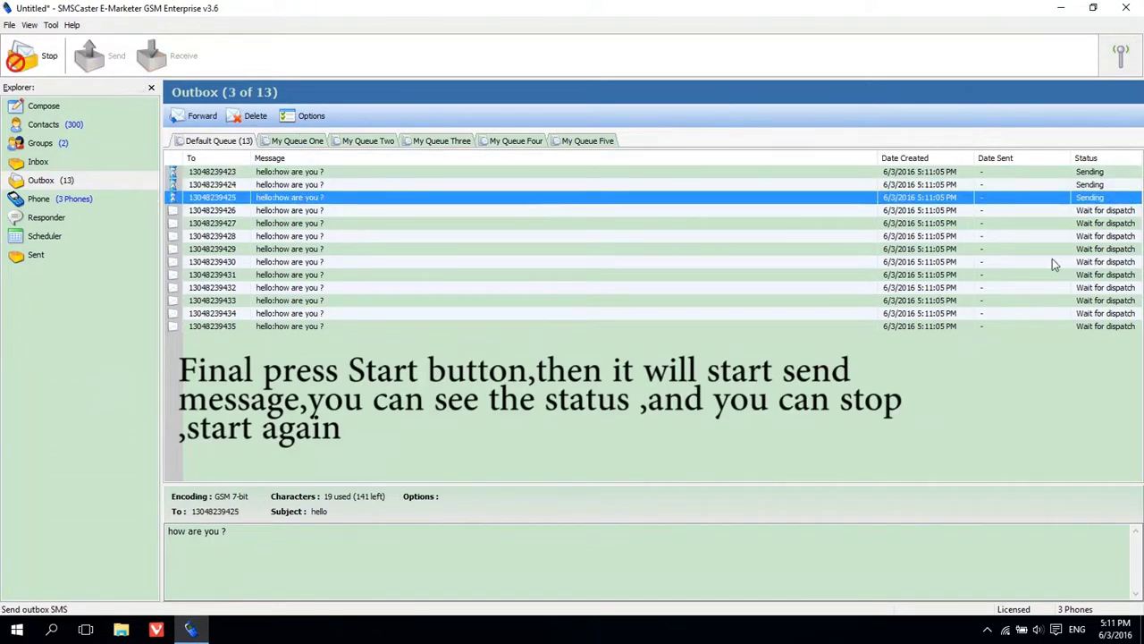
left_click(1096, 174)
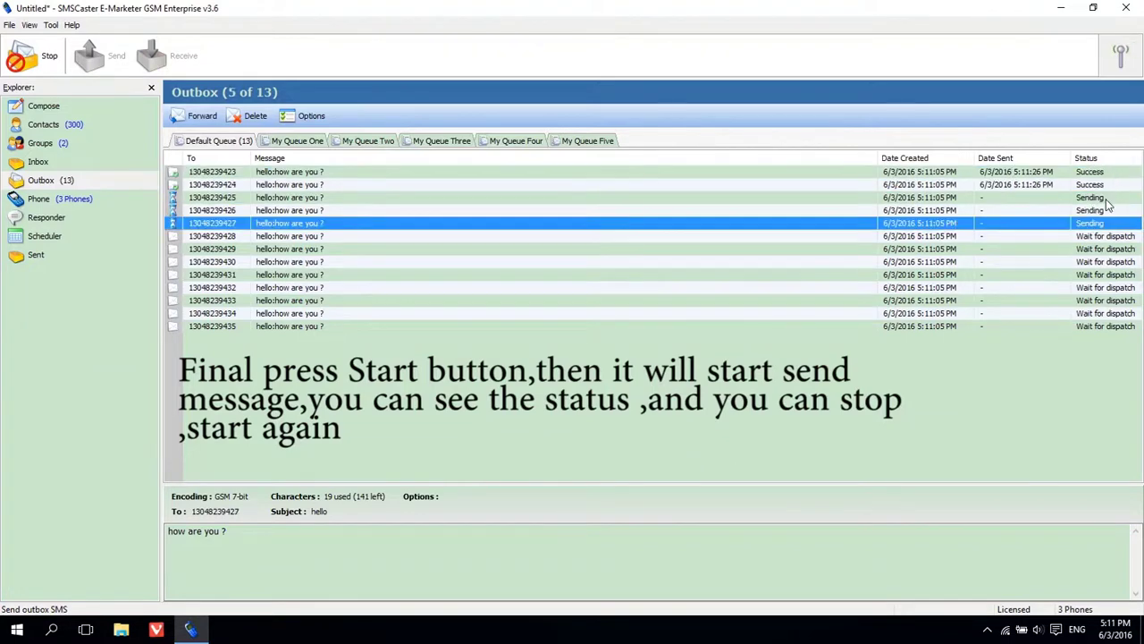
left_click(1105, 176)
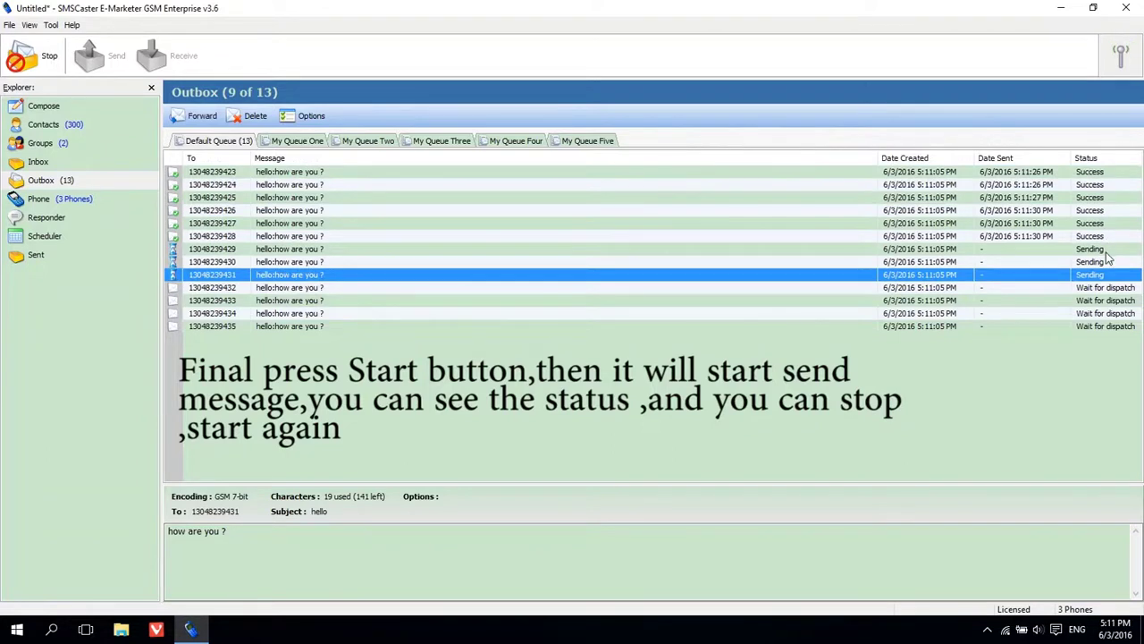
left_click(20, 61)
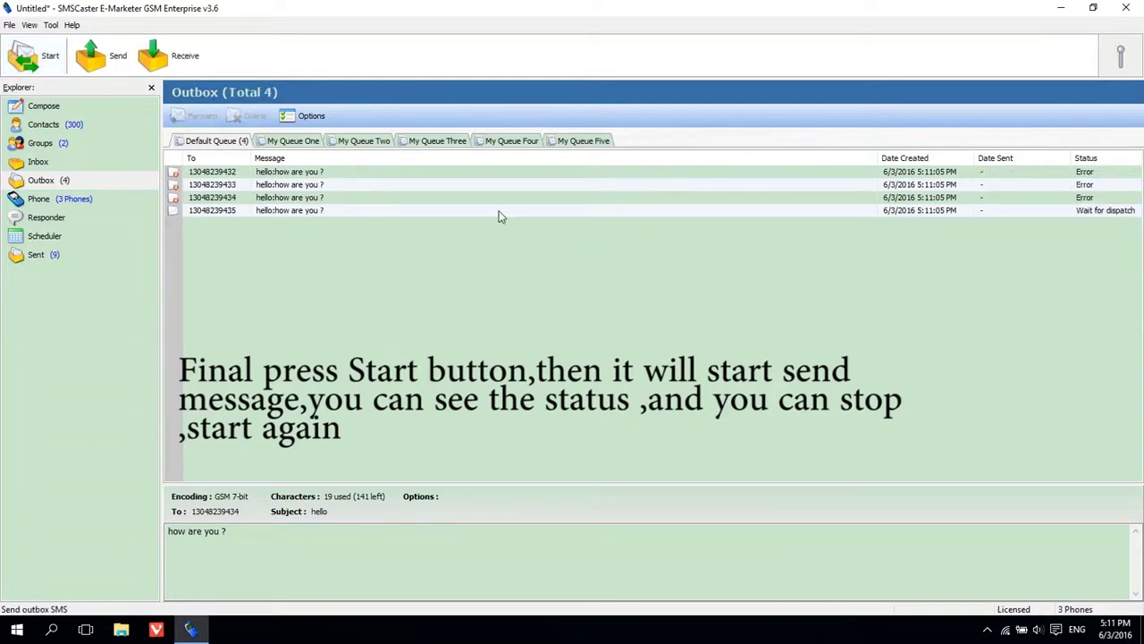
left_click(109, 63)
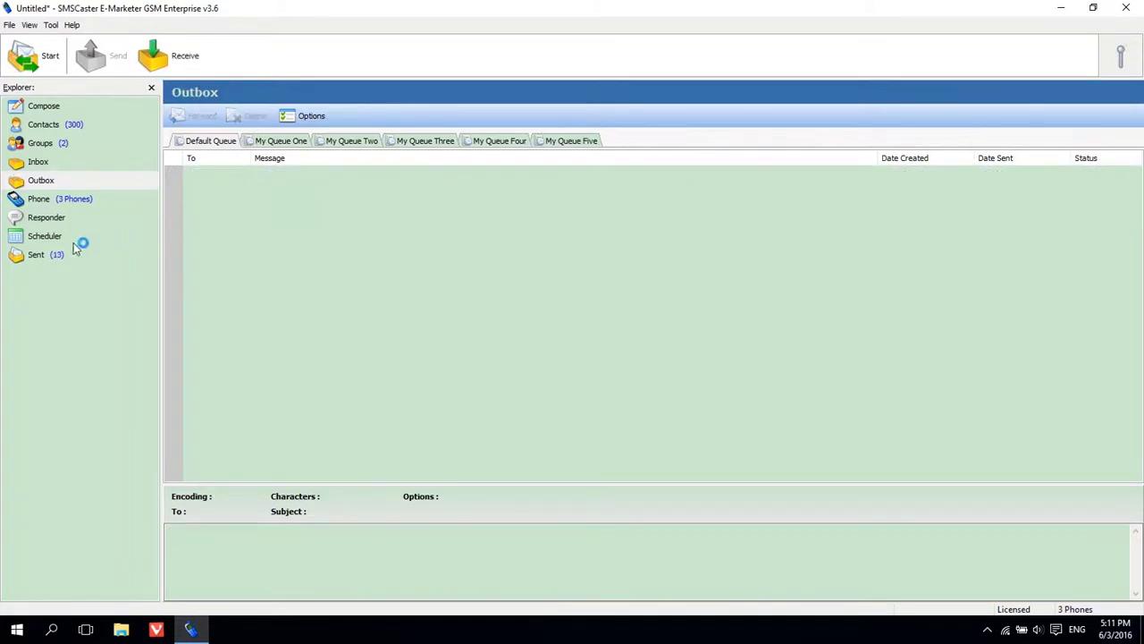
left_click(36, 256)
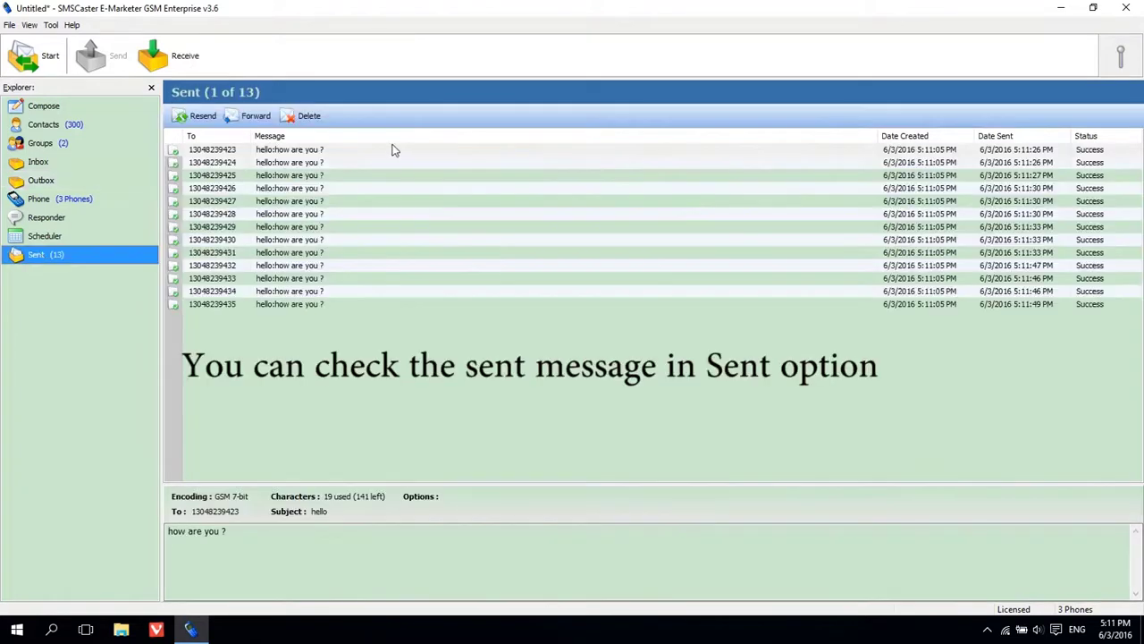
left_click(1096, 151)
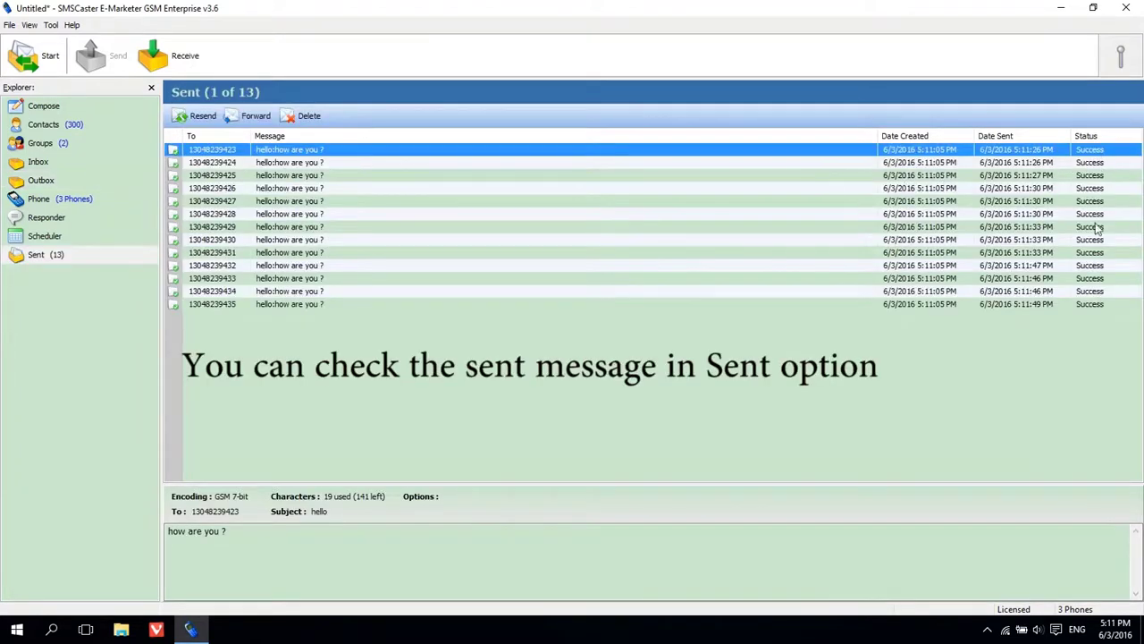